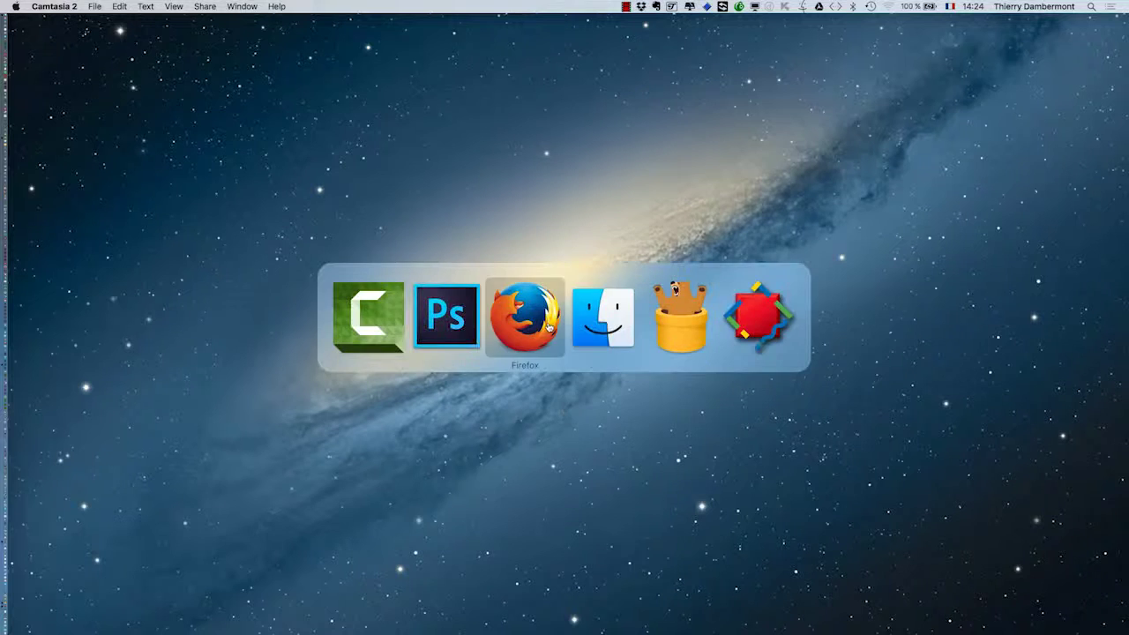
{"action": "key", "text": "super+Tab"}
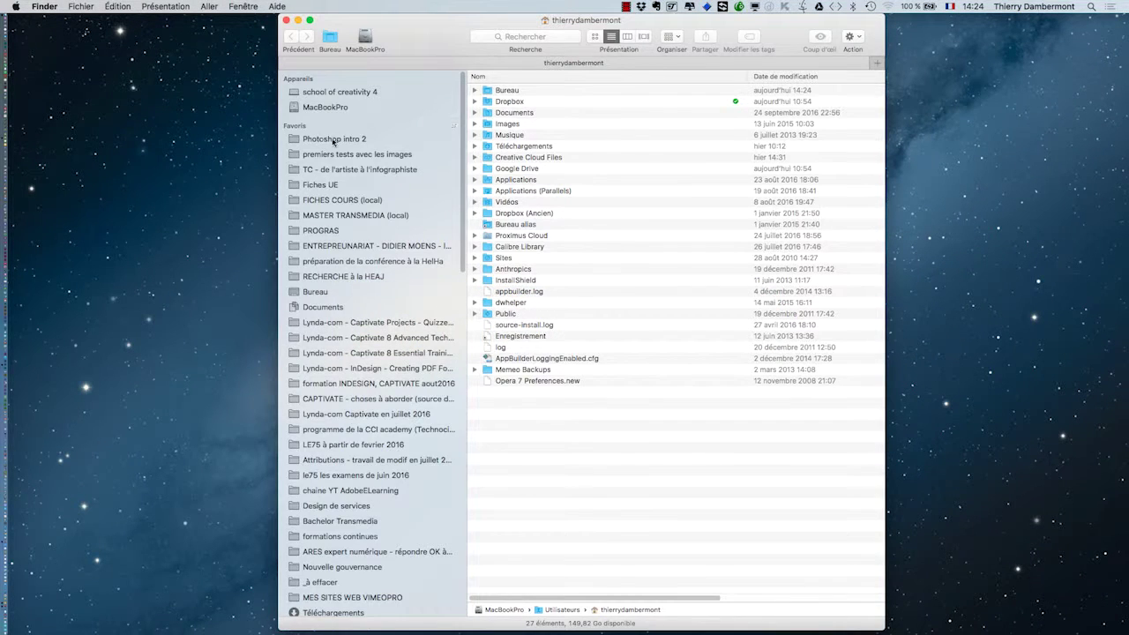
In Finder, show the Photoshop intro 2 folder in a wider window, sorted by Date de modification
{"action": "left_click", "coordinate": [334, 139]}
{"action": "left_click_drag", "start_coordinate": [658, 28], "coordinate": [510, 28]}
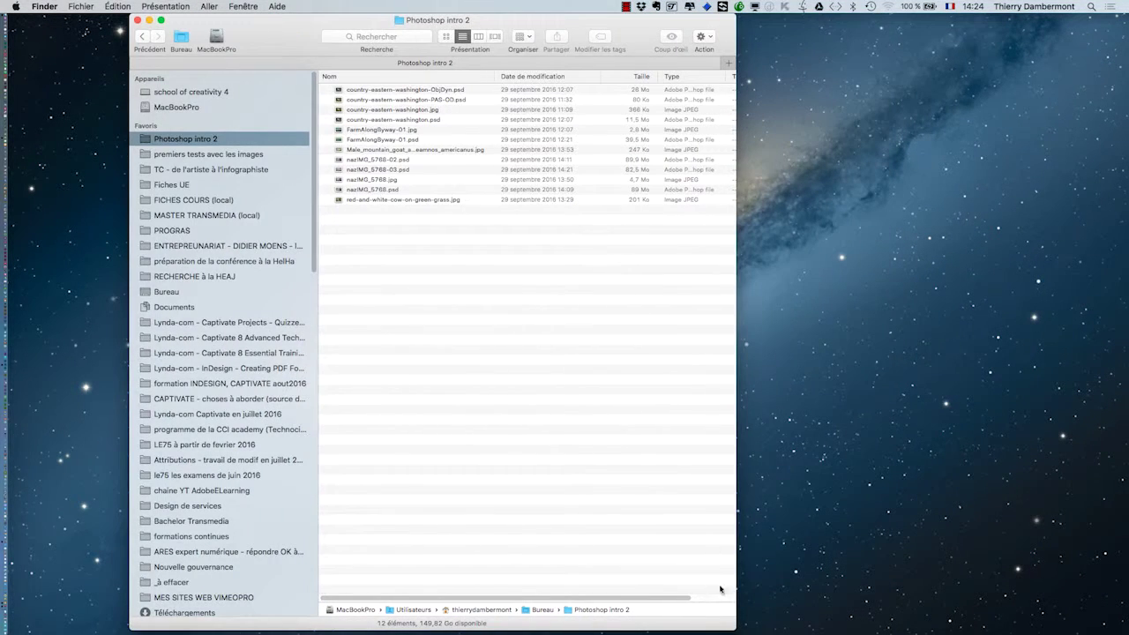
{"action": "left_click_drag", "start_coordinate": [728, 625], "coordinate": [1049, 477]}
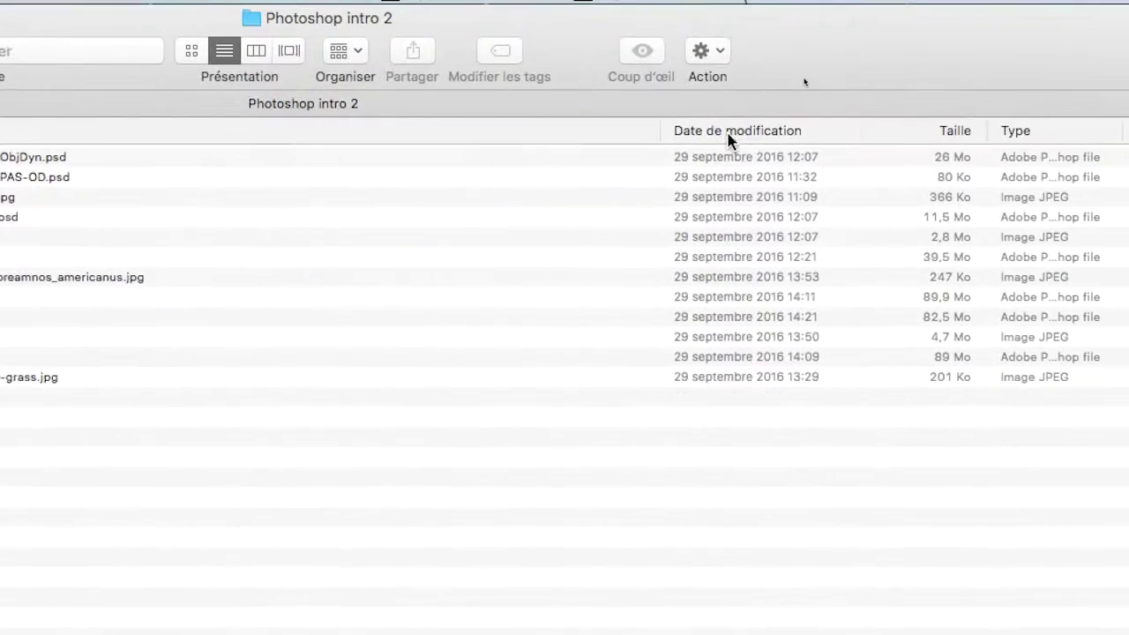
{"action": "left_click", "coordinate": [736, 132]}
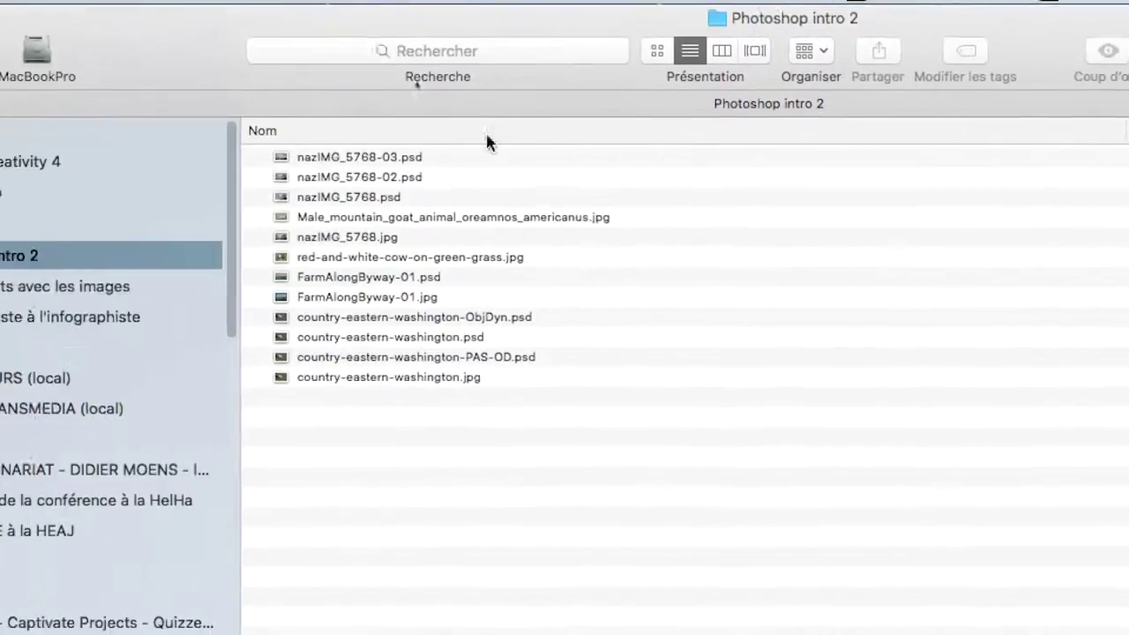
Delete the .psd extension so nazIMG_5768-03.psd is named nazIMG_5768-03
{"action": "left_click", "coordinate": [459, 146]}
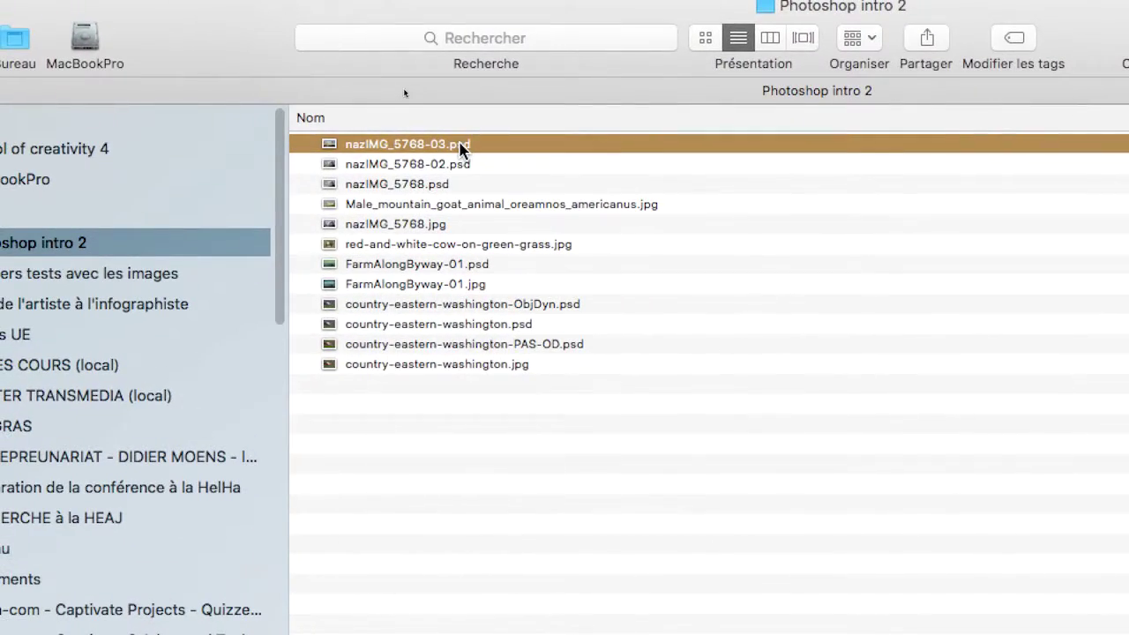
{"action": "left_click", "coordinate": [459, 143]}
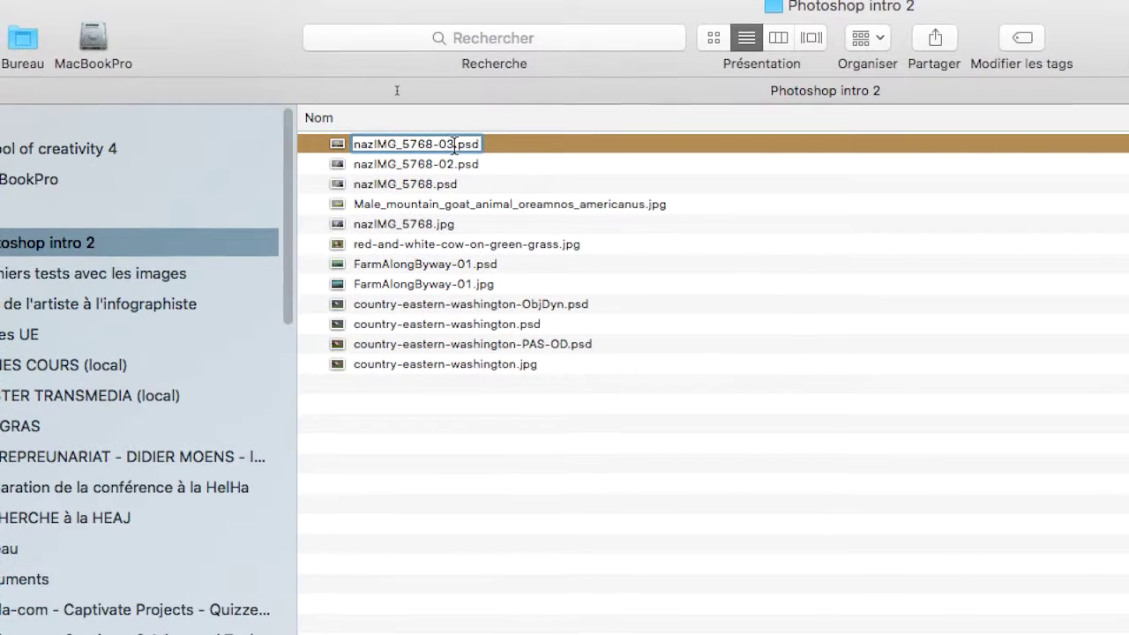
{"action": "left_click_drag", "start_coordinate": [456, 144], "coordinate": [481, 145]}
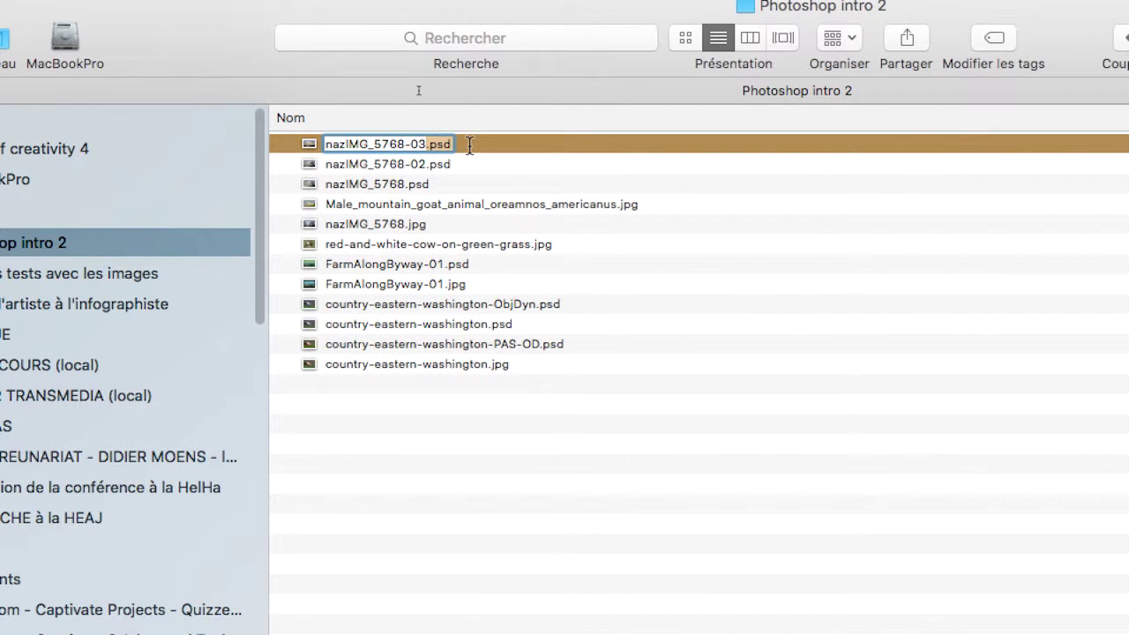
{"action": "key", "text": "BackSpace"}
{"action": "key", "text": "Return"}
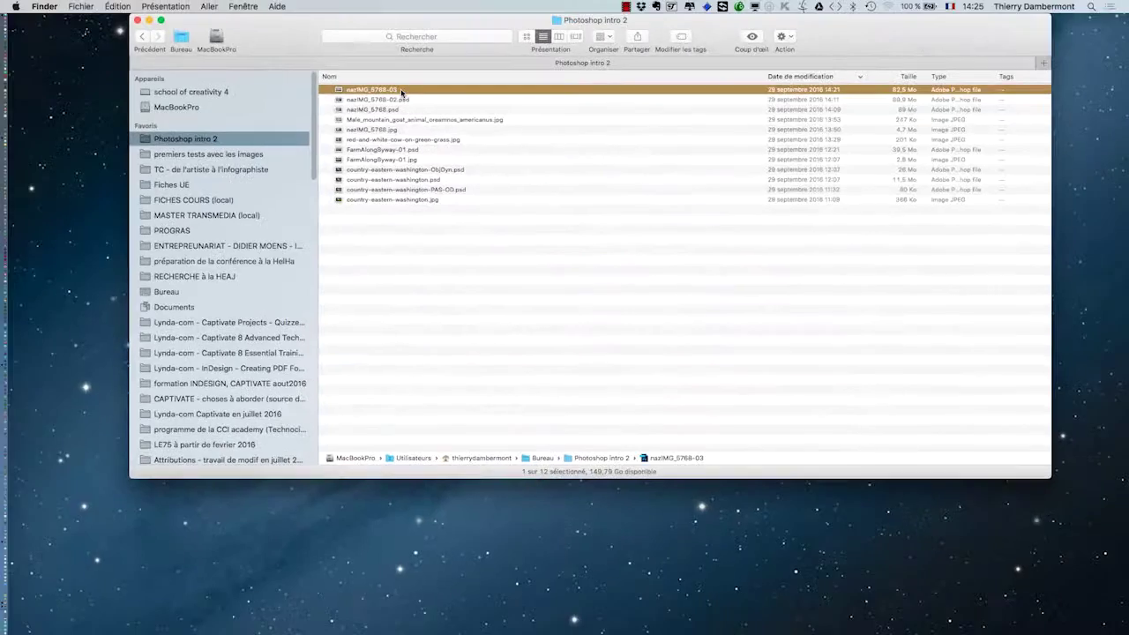
Set nazIMG_5768-03's Ouvrir avec application to Aperçu.app in Lire les informations
{"action": "right_click", "coordinate": [402, 91]}
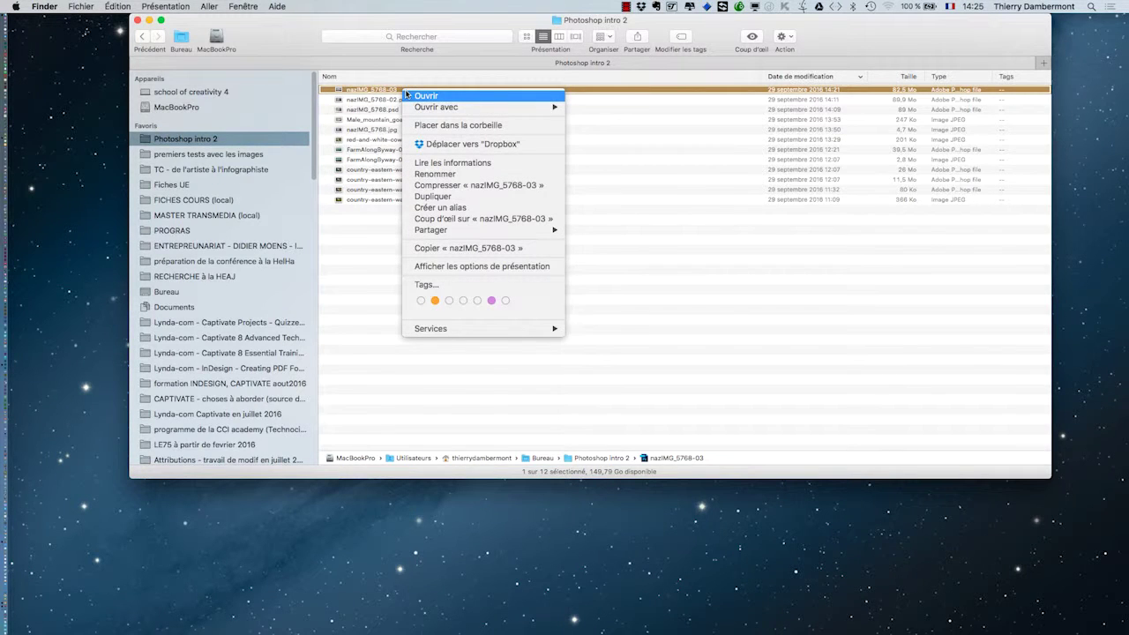
{"action": "left_click", "coordinate": [477, 163]}
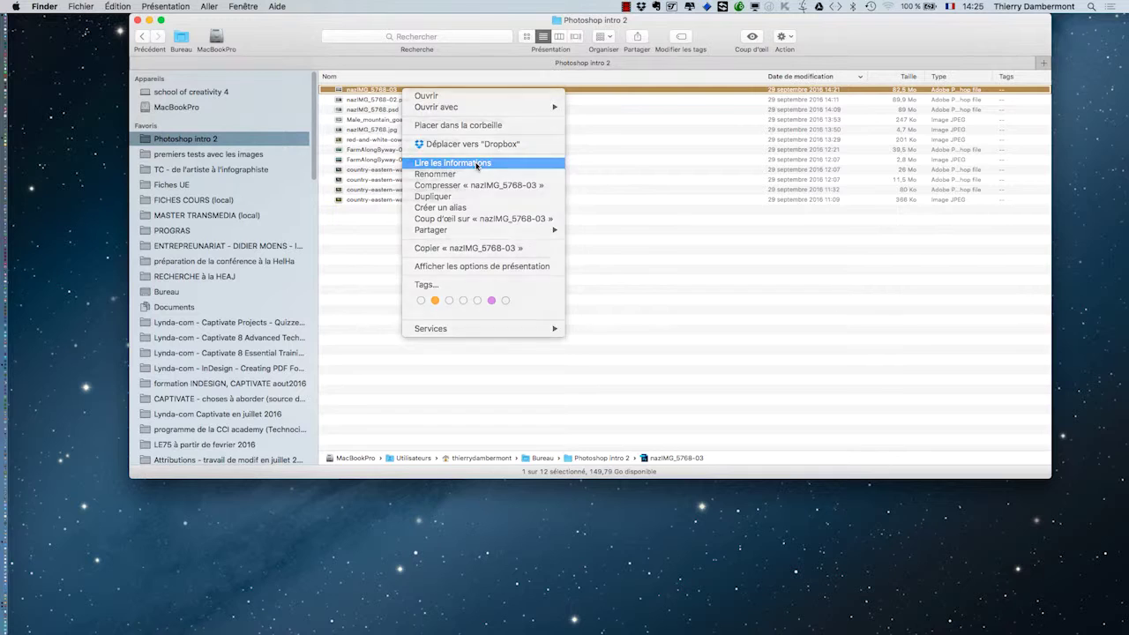
{"action": "left_click", "coordinate": [134, 396]}
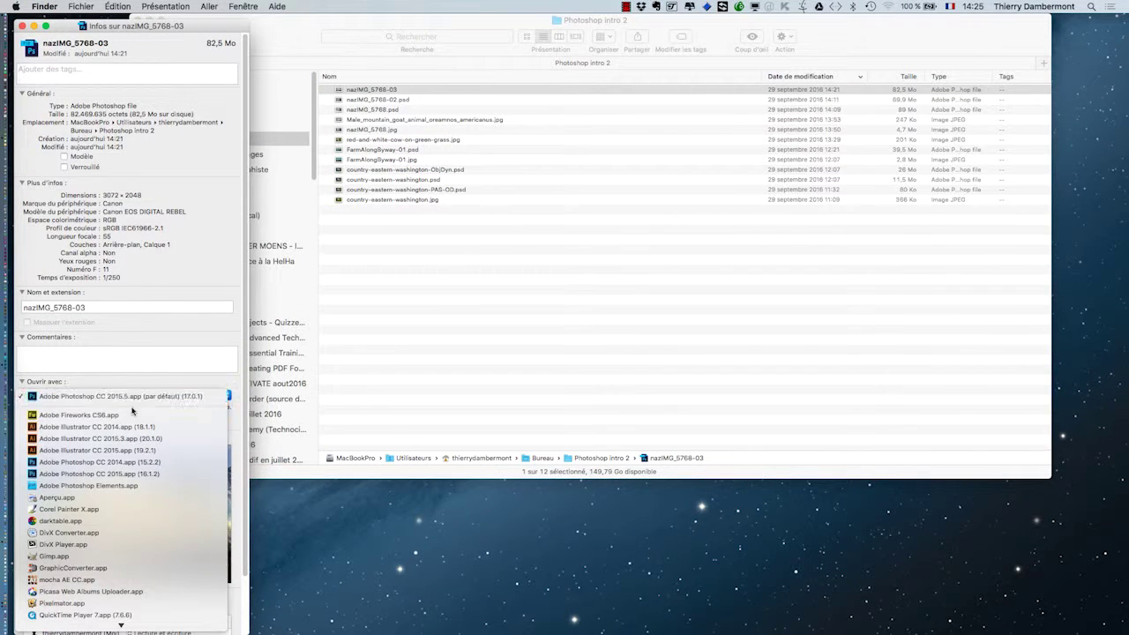
{"action": "left_click", "coordinate": [166, 23]}
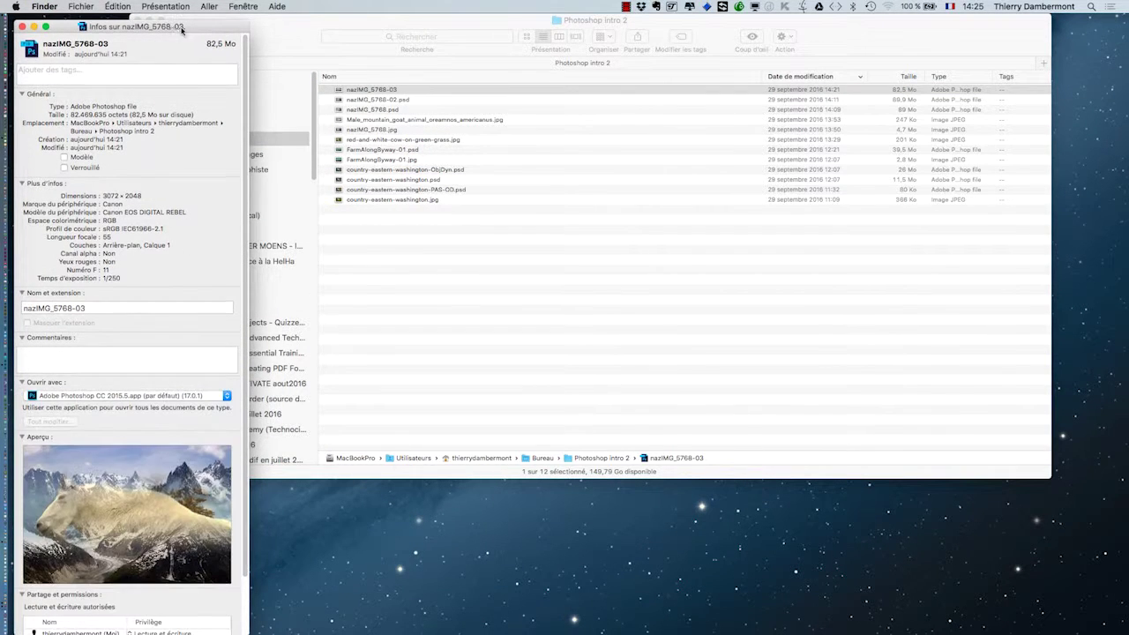
{"action": "left_click_drag", "start_coordinate": [180, 25], "coordinate": [756, 17]}
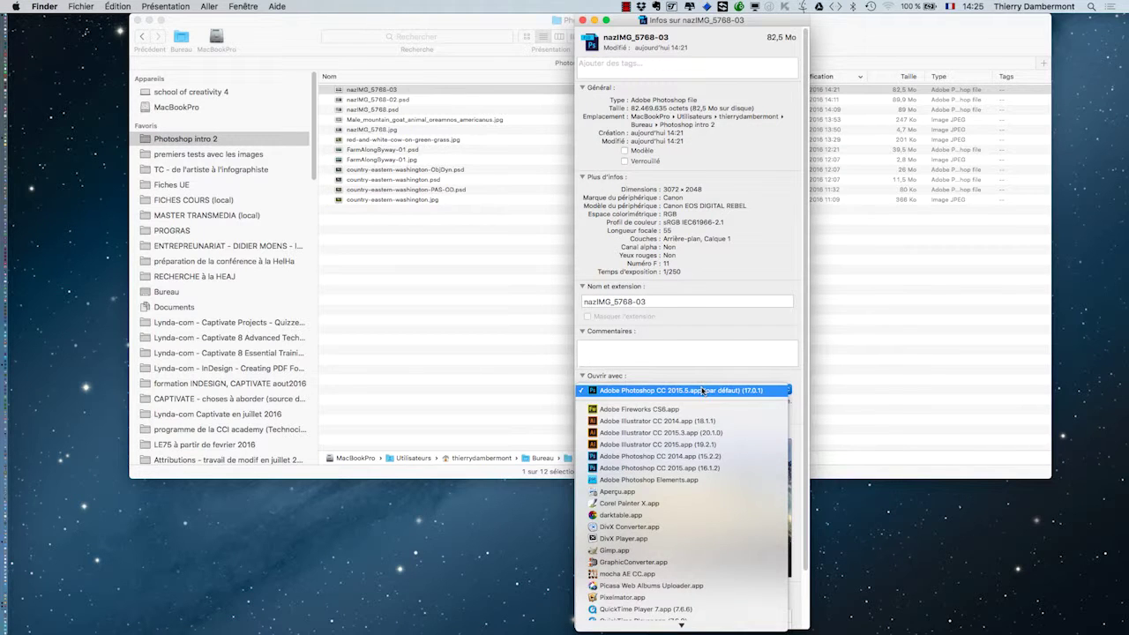
{"action": "left_click", "coordinate": [705, 390]}
{"action": "scroll", "coordinate": [703, 452], "scroll_direction": "down", "scroll_amount": 2}
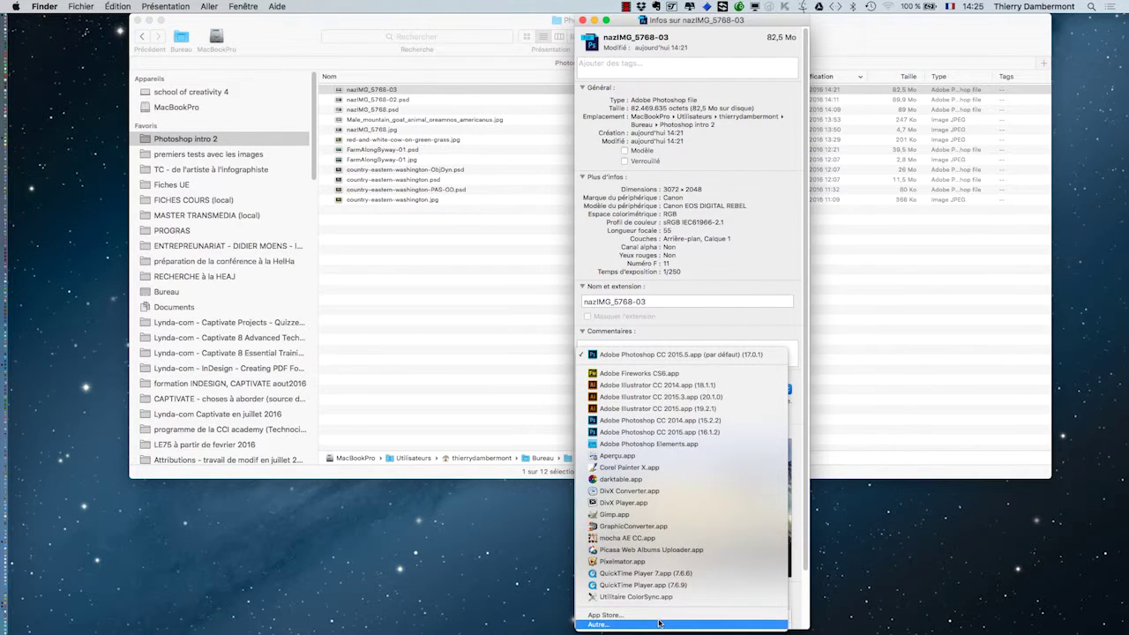
{"action": "left_click", "coordinate": [652, 455]}
{"action": "left_click", "coordinate": [582, 20]}
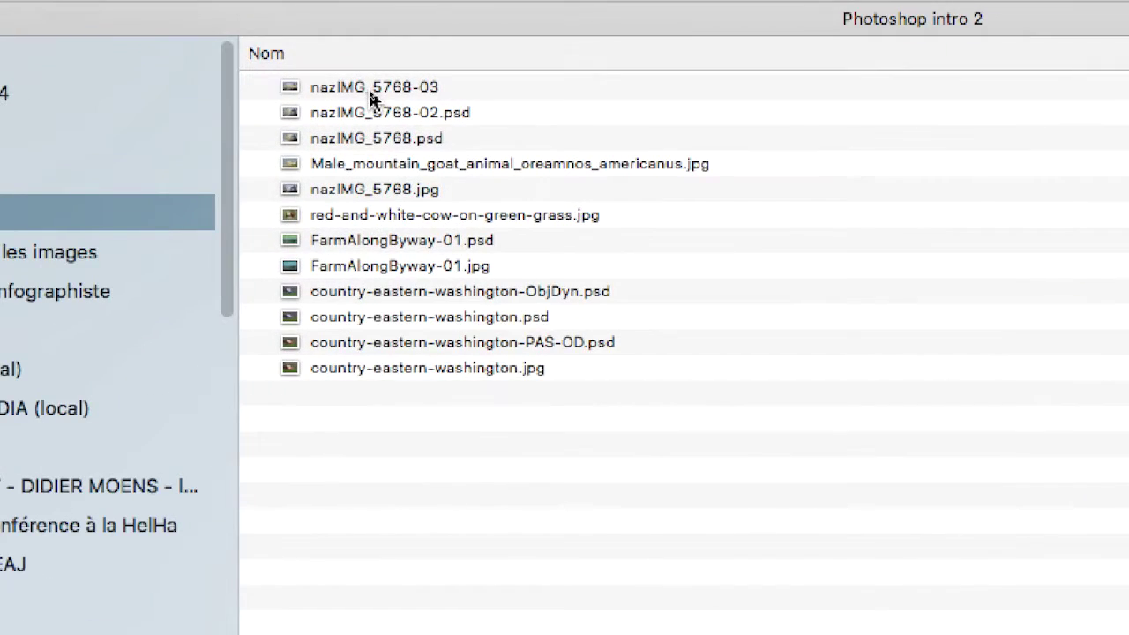
{"action": "left_click", "coordinate": [369, 88]}
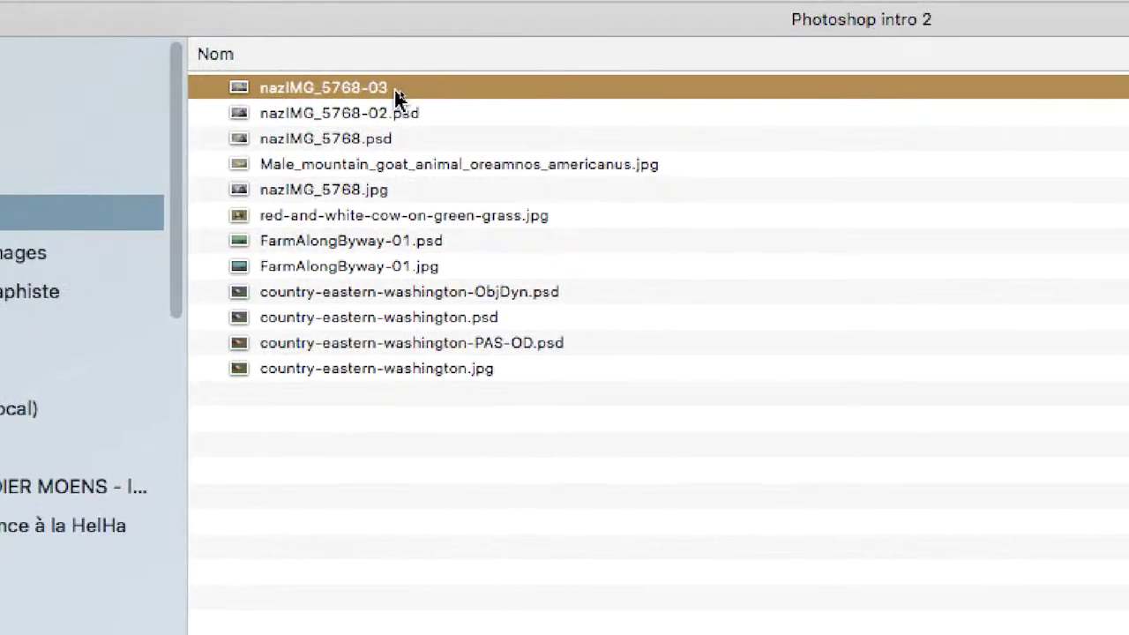
{"action": "double_click", "coordinate": [400, 89]}
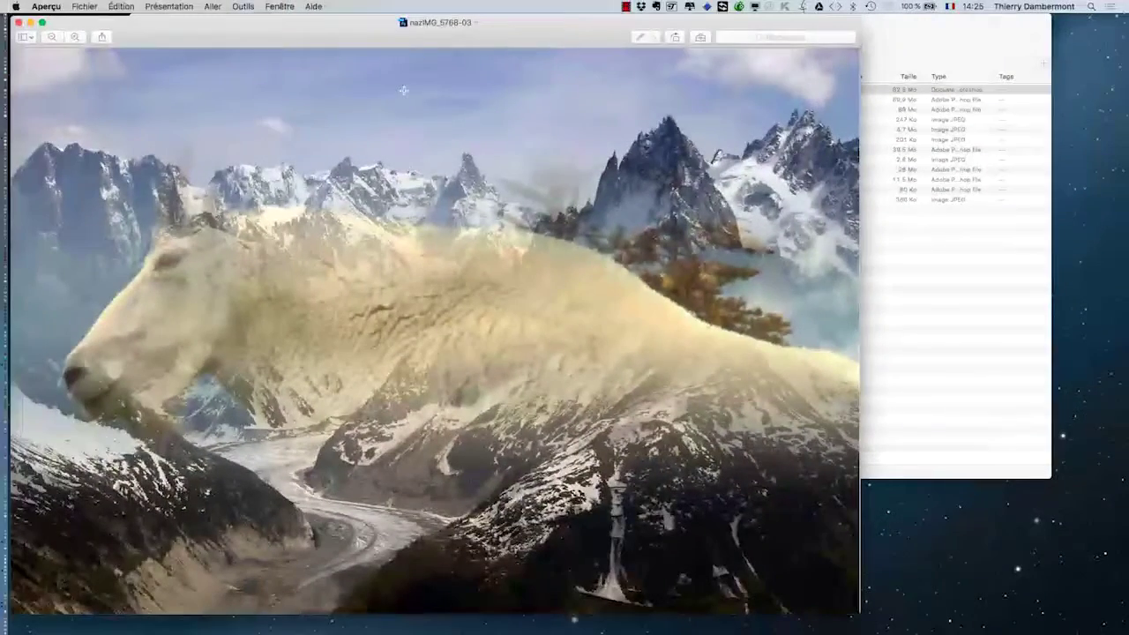
{"action": "left_click", "coordinate": [46, 6]}
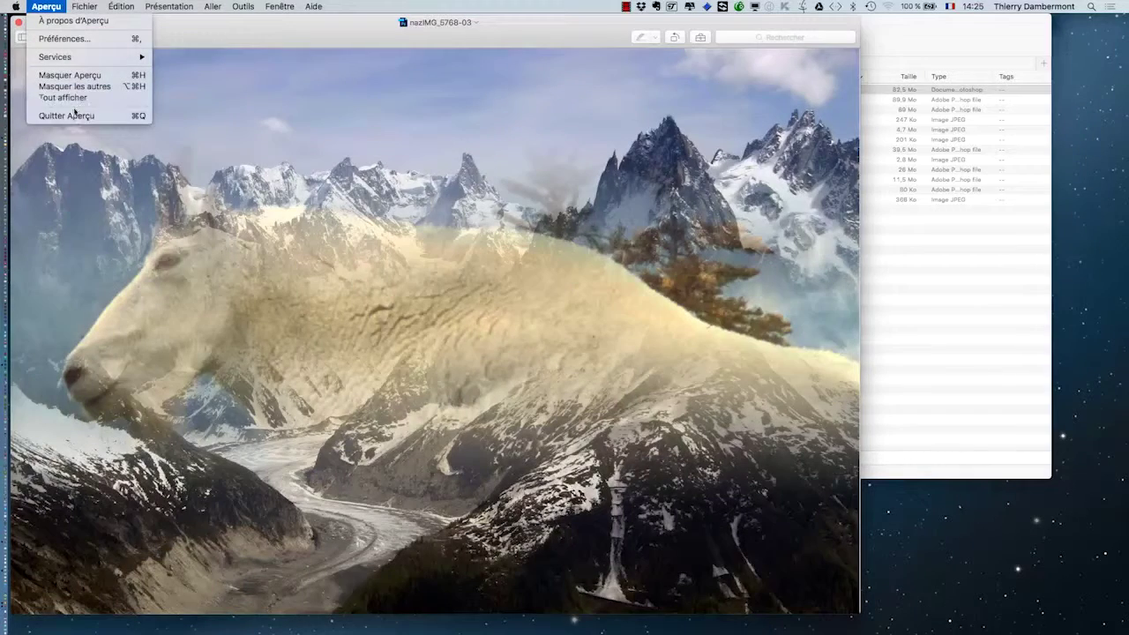
{"action": "key", "text": "super+q"}
{"action": "key", "text": "super+Tab"}
{"action": "key", "text": "super+Tab"}
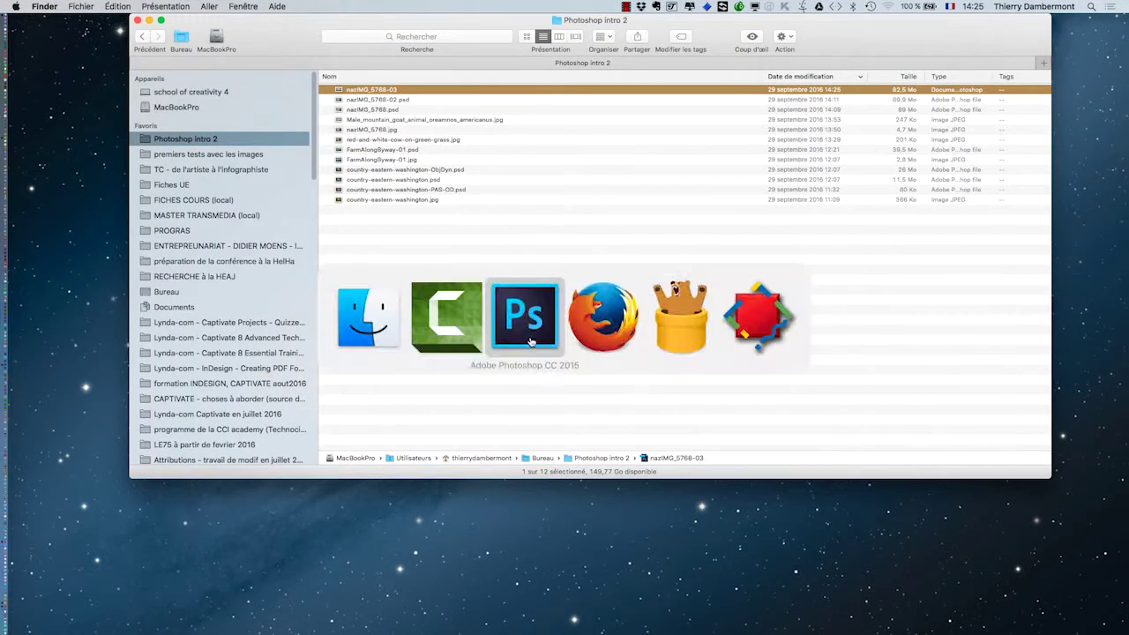
Open the nazIMG_5768-03 file in Photoshop through Fichier > Ouvrir
{"action": "left_click", "coordinate": [113, 6]}
{"action": "left_click", "coordinate": [134, 35]}
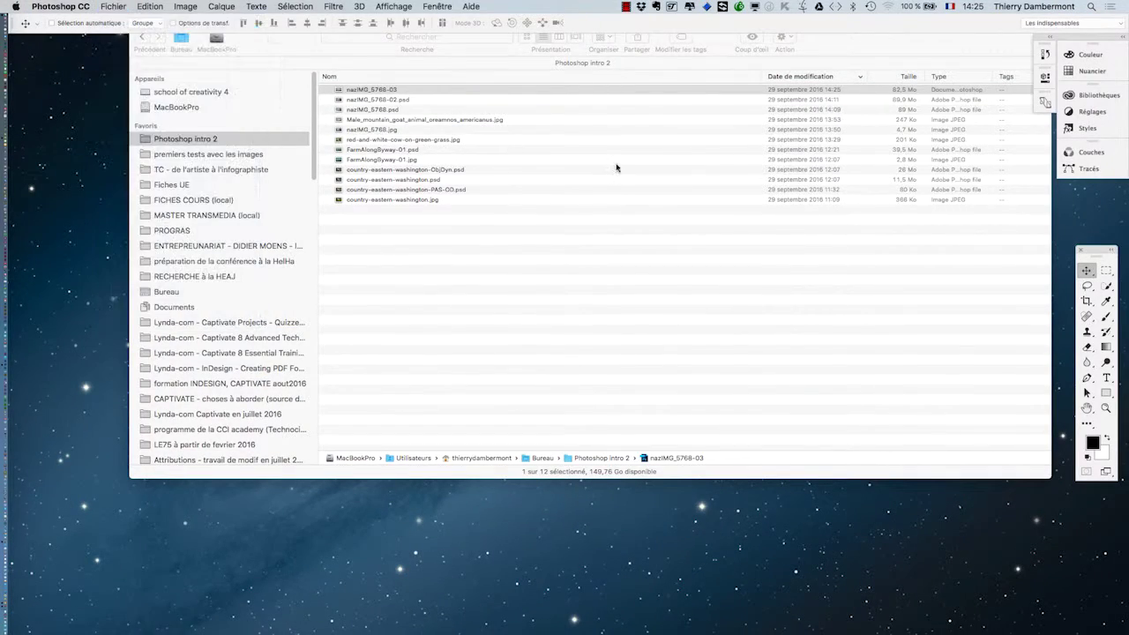
{"action": "left_click", "coordinate": [450, 268]}
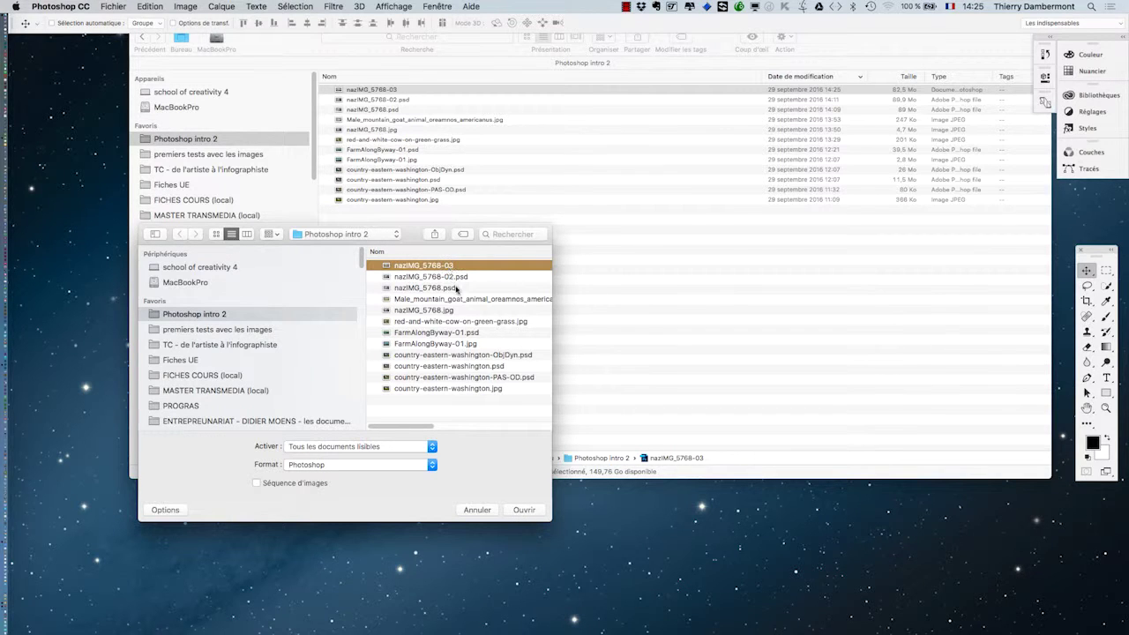
{"action": "left_click", "coordinate": [525, 509]}
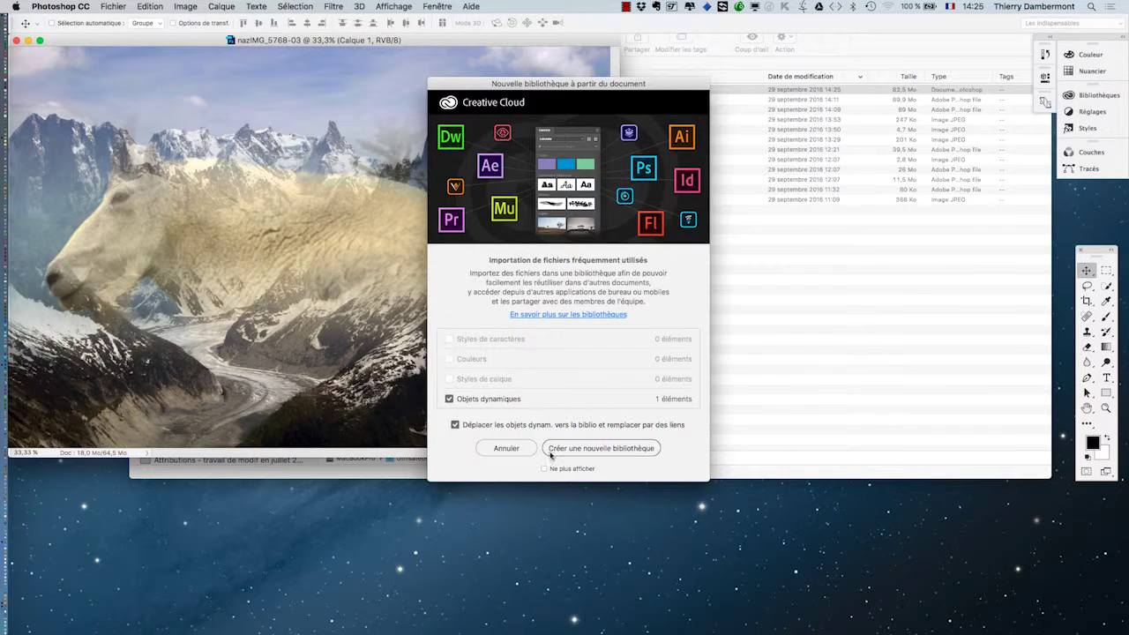
Dismiss the Creative Cloud library prompt with Ne plus afficher, then reposition and enlarge the document window
{"action": "left_click", "coordinate": [544, 468]}
{"action": "left_click_drag", "start_coordinate": [460, 89], "coordinate": [933, 112]}
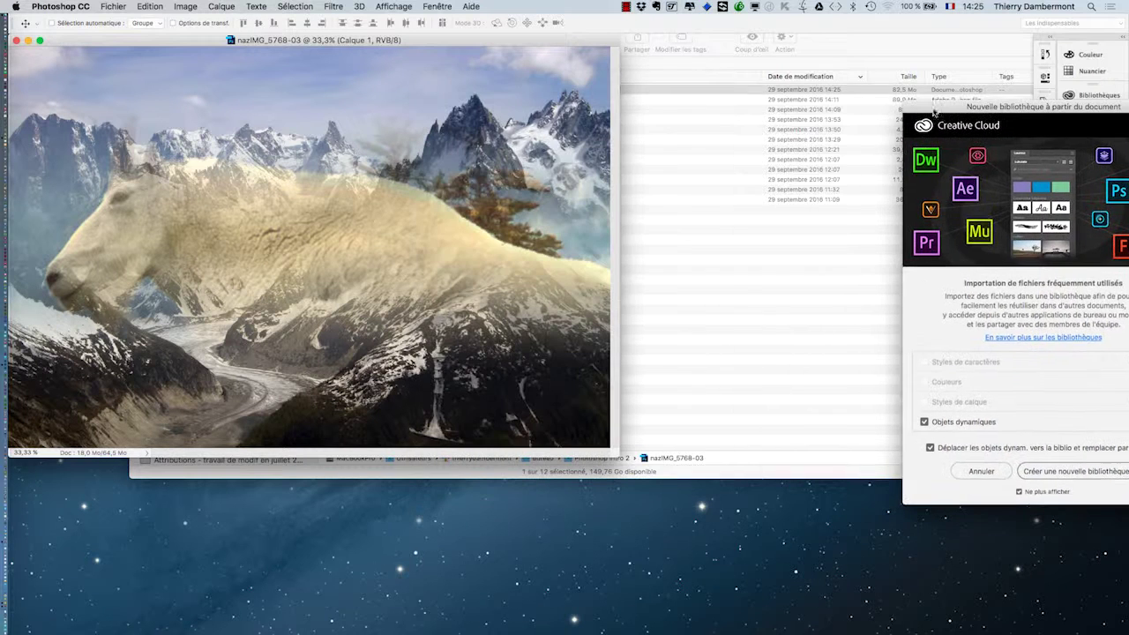
{"action": "left_click", "coordinate": [979, 474]}
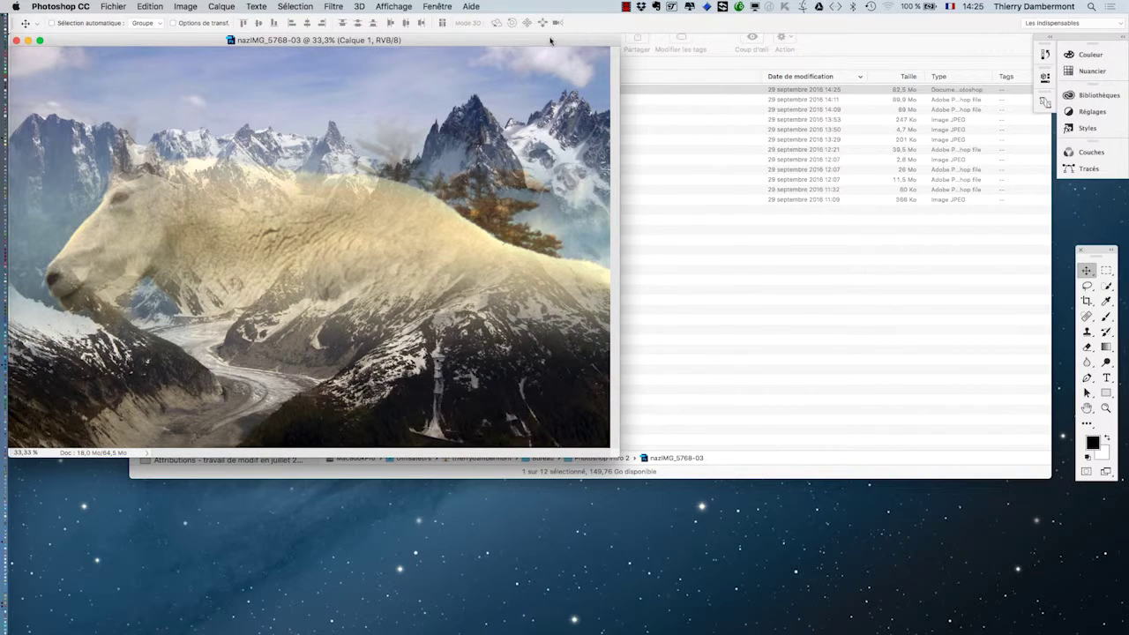
{"action": "left_click_drag", "start_coordinate": [550, 41], "coordinate": [628, 75]}
{"action": "left_click_drag", "start_coordinate": [694, 488], "coordinate": [854, 569]}
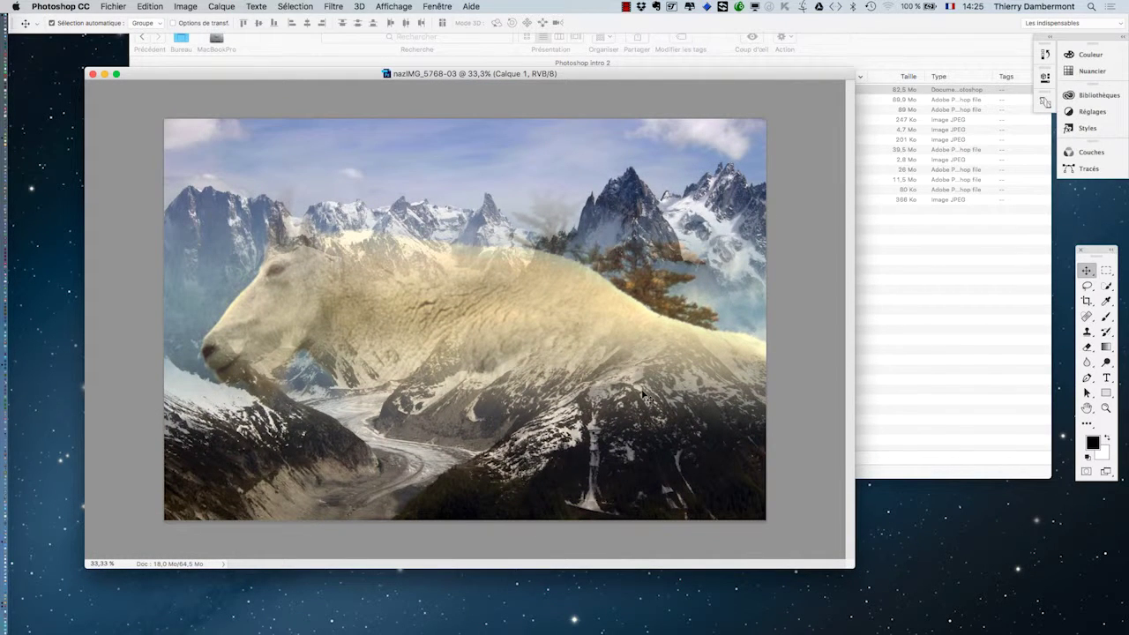
{"action": "left_click_drag", "start_coordinate": [666, 74], "coordinate": [665, 204]}
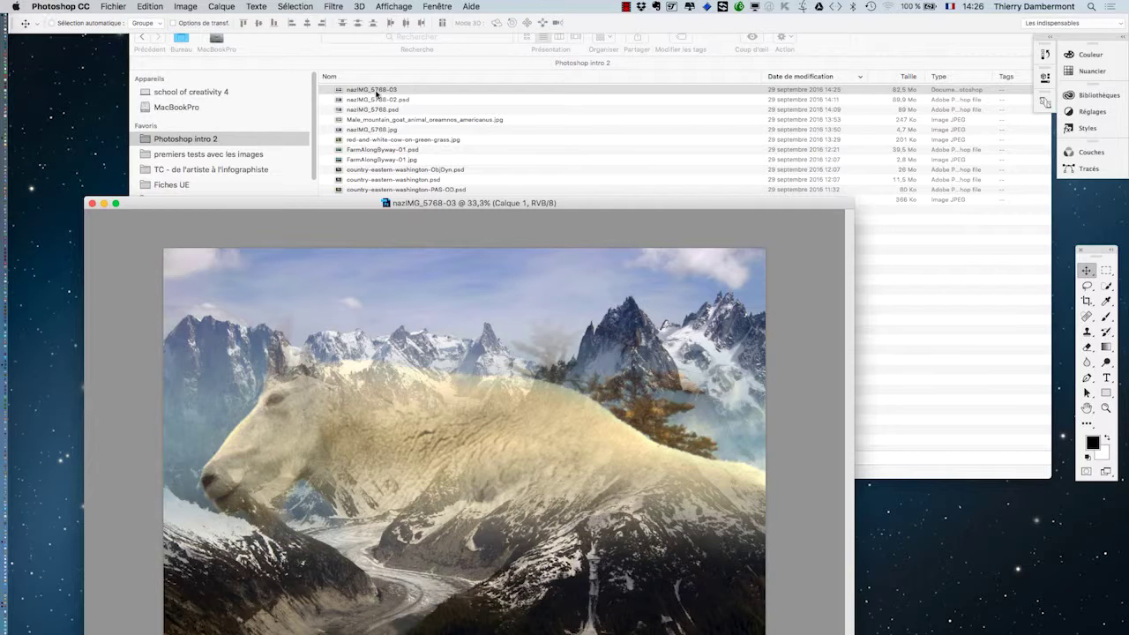
Close the nazIMG_5768-03 document in Photoshop and put its Finder name into edit mode
{"action": "double_click", "coordinate": [394, 94]}
{"action": "left_click", "coordinate": [93, 204]}
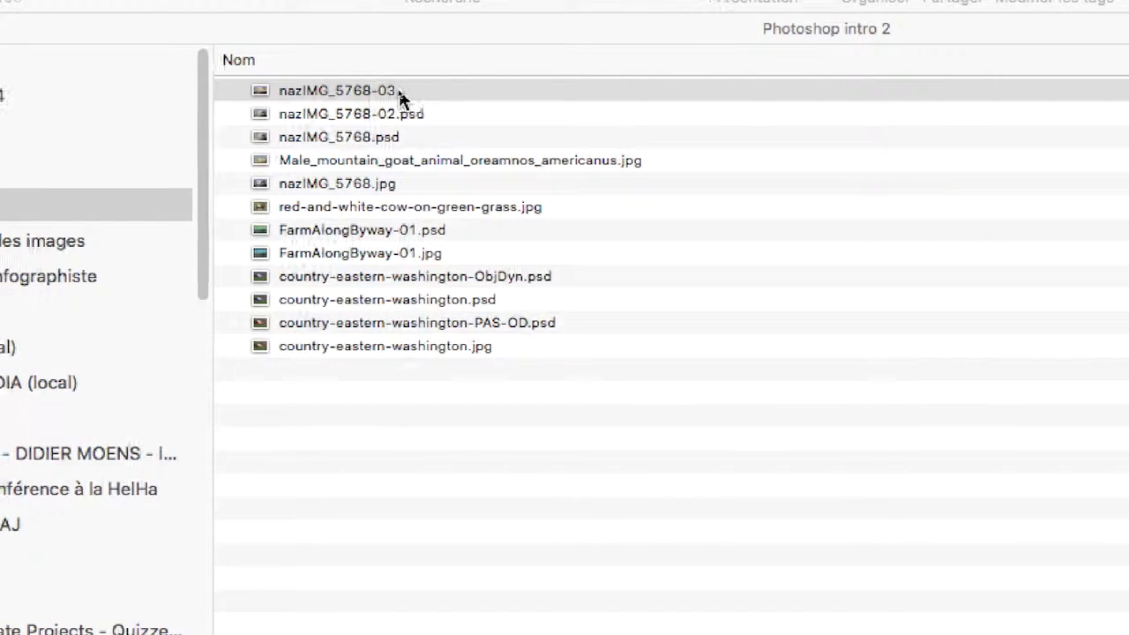
{"action": "left_click", "coordinate": [405, 97]}
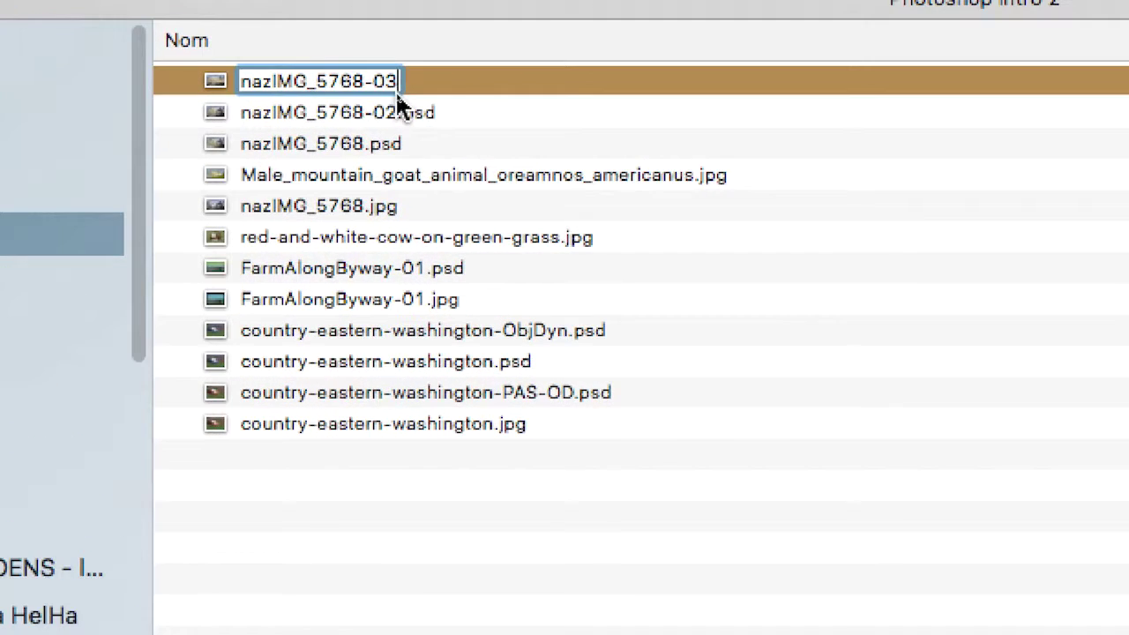
Append .txt so the file is named nazIMG_5768-03.txt
{"action": "type", "text": ".txt"}
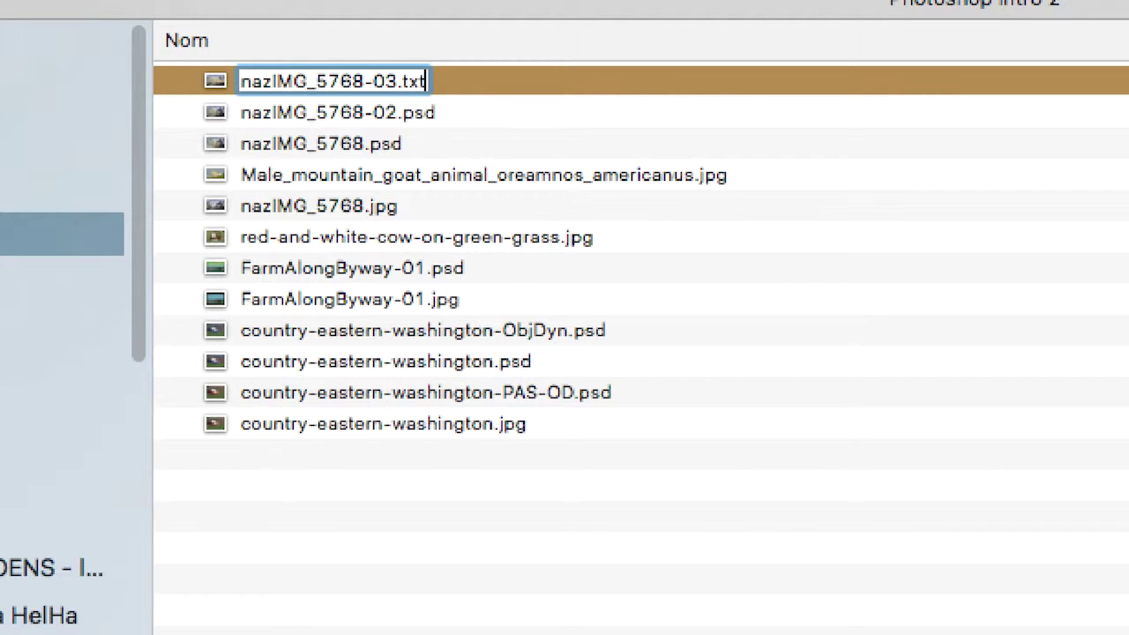
{"action": "key", "text": "Return"}
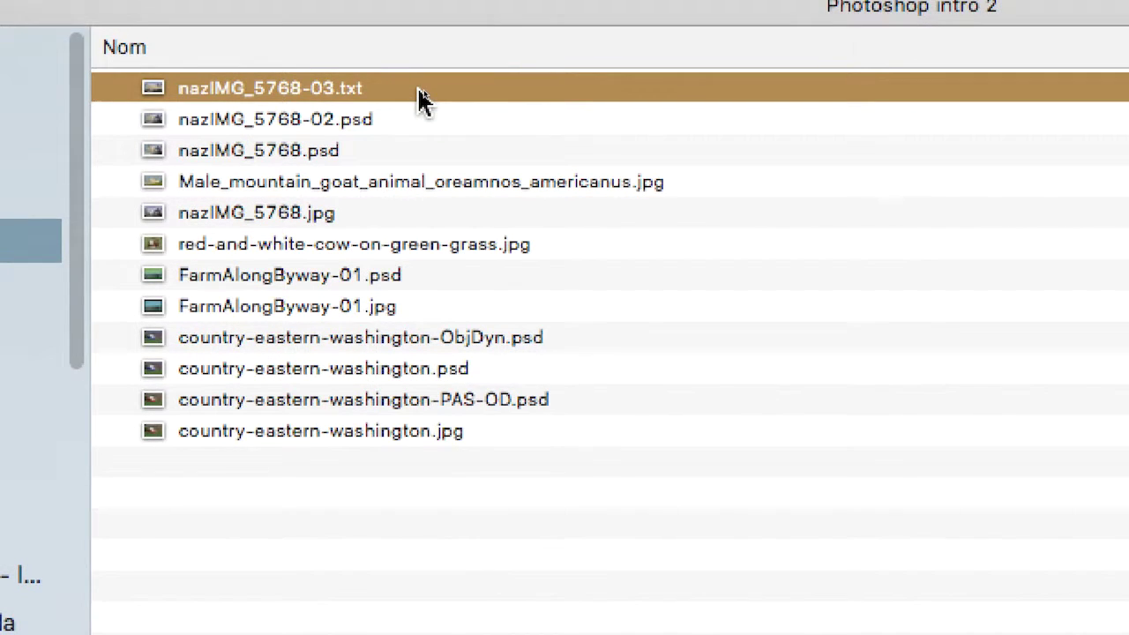
Dismiss the Preview warning and open nazIMG_5768-03.txt in TextEdit via Ouvrir avec
{"action": "double_click", "coordinate": [420, 91]}
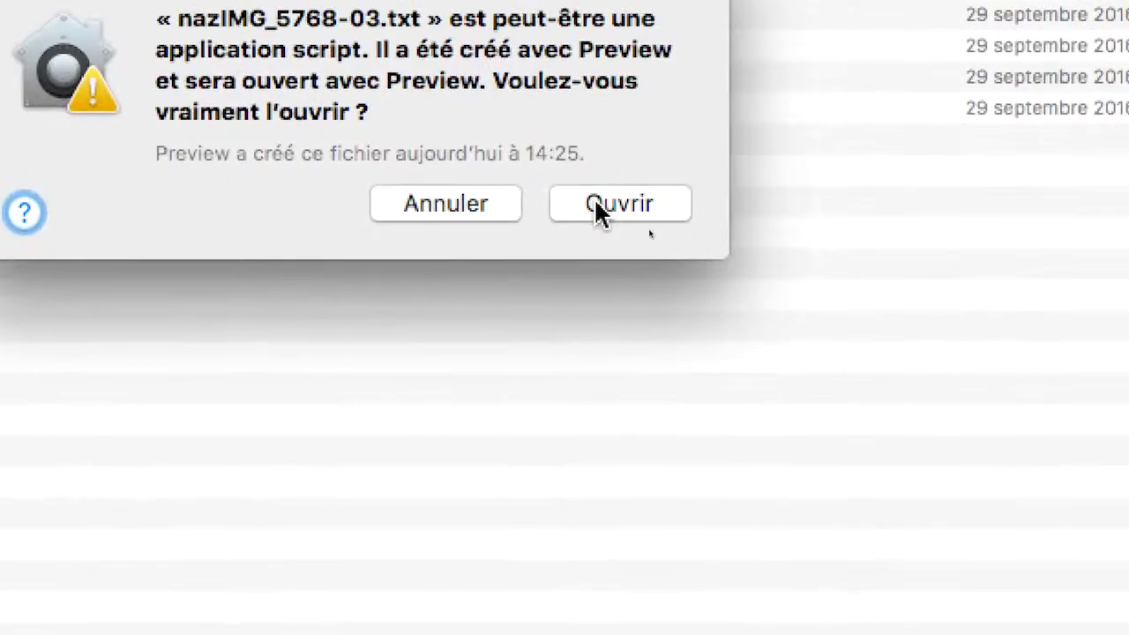
{"action": "left_click", "coordinate": [600, 211]}
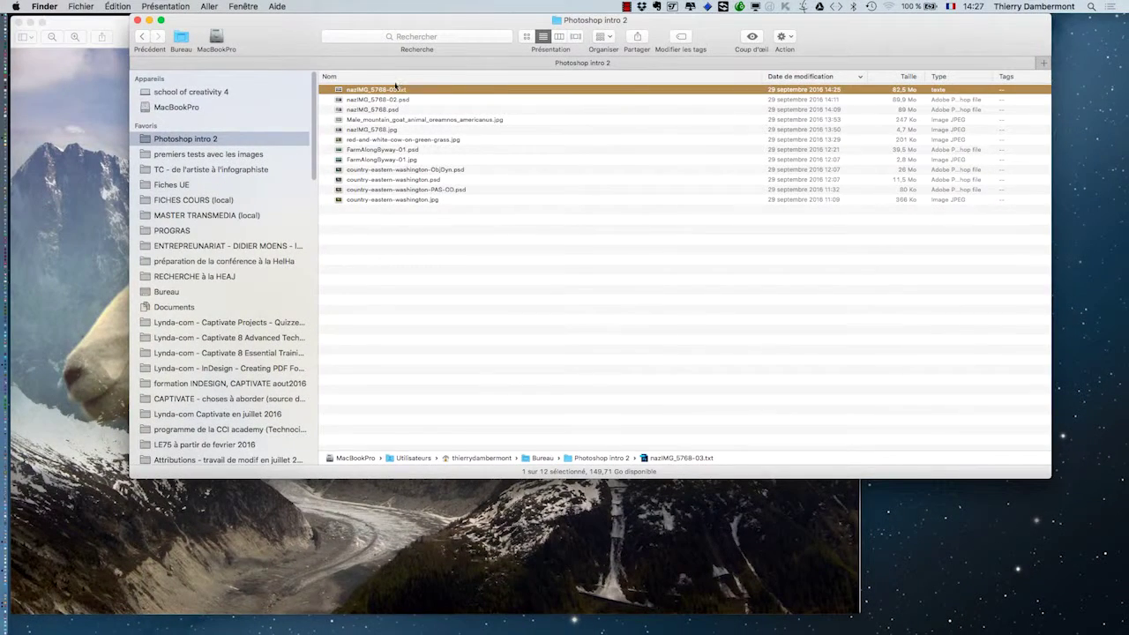
{"action": "right_click", "coordinate": [396, 88]}
{"action": "mouse_move", "coordinate": [487, 104]}
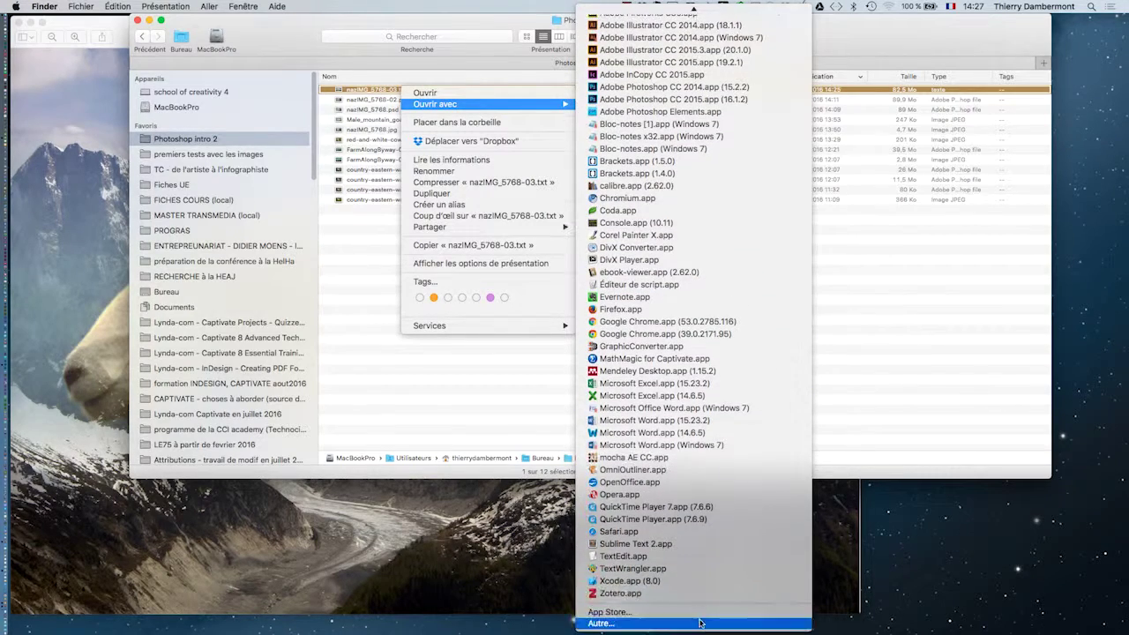
{"action": "left_click", "coordinate": [693, 555]}
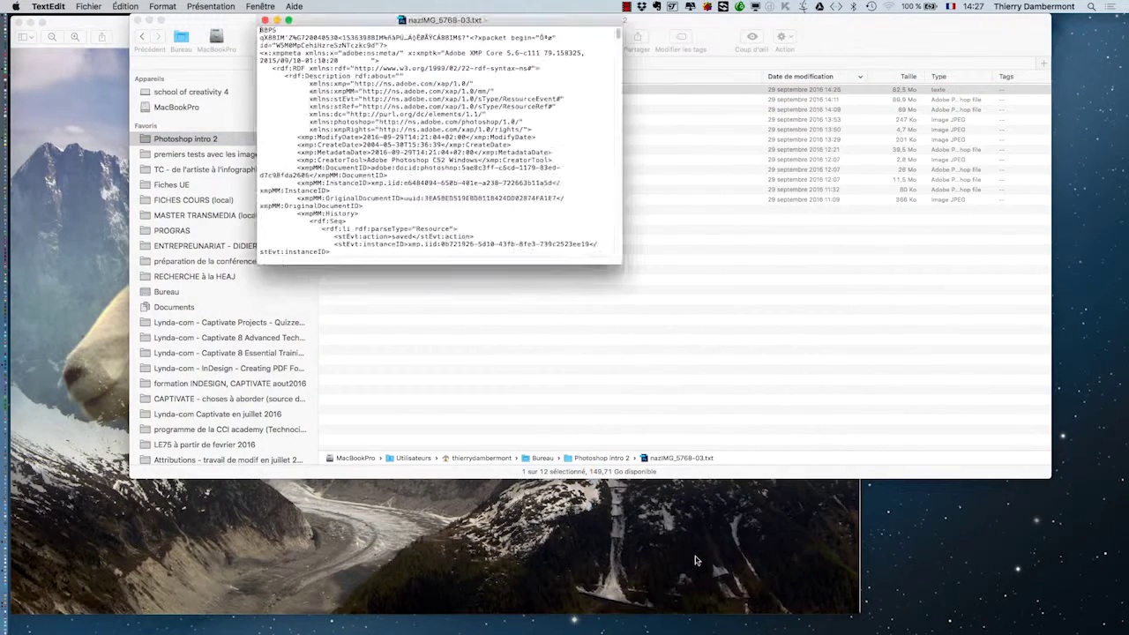
Move and enlarge the TextEdit window, scroll through the XMP metadata, then return to Finder
{"action": "left_click_drag", "start_coordinate": [490, 18], "coordinate": [317, 21]}
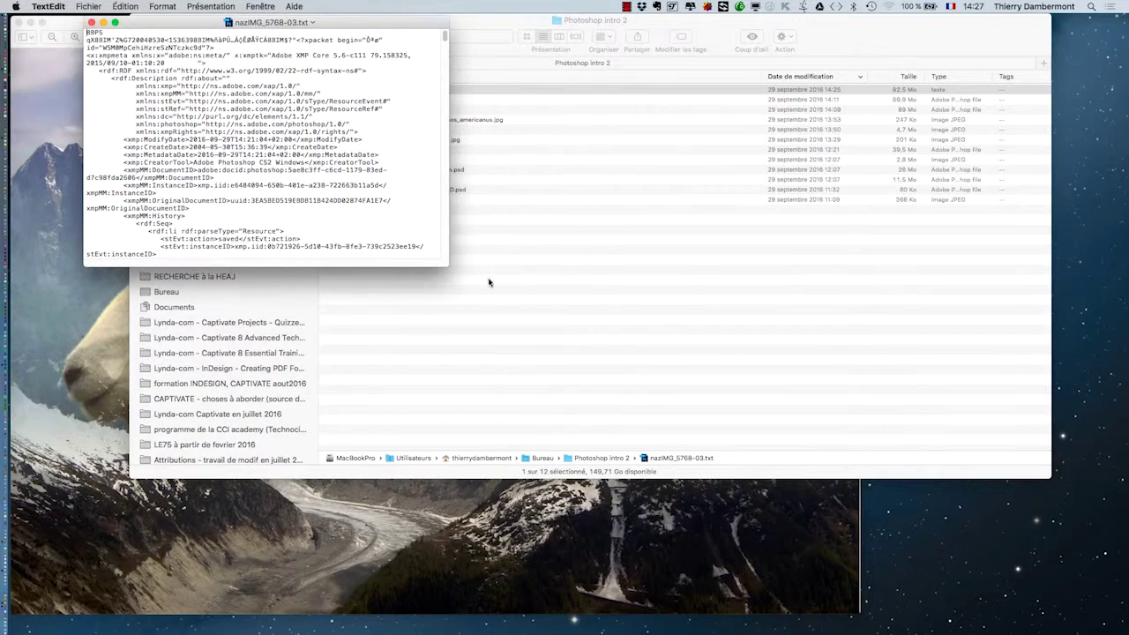
{"action": "mouse_move", "coordinate": [448, 263]}
{"action": "left_mouse_down"}
{"action": "mouse_move", "coordinate": [710, 608]}
{"action": "mouse_move", "coordinate": [681, 578]}
{"action": "left_mouse_up"}
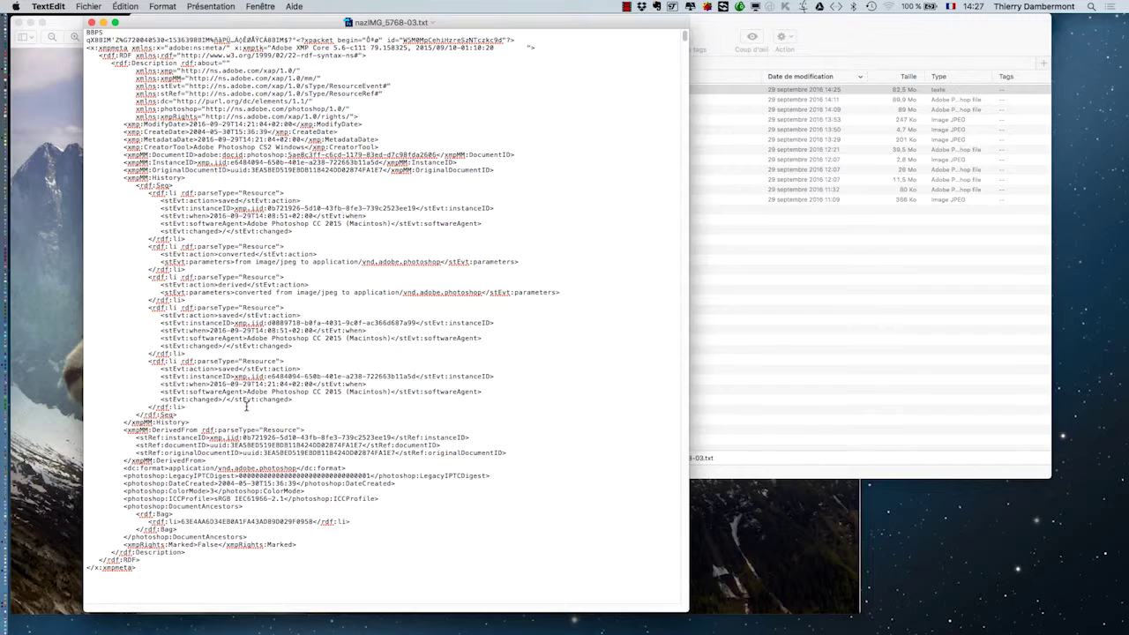
{"action": "scroll", "coordinate": [246, 406], "scroll_direction": "down", "scroll_amount": 2}
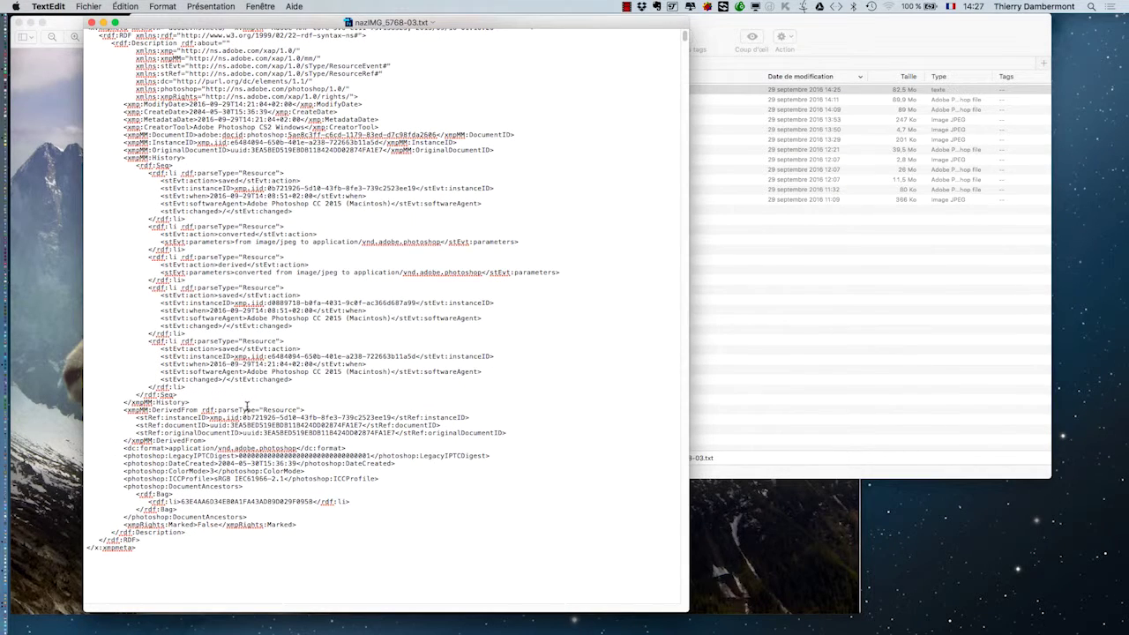
{"action": "scroll", "coordinate": [246, 405], "scroll_direction": "down", "scroll_amount": 1}
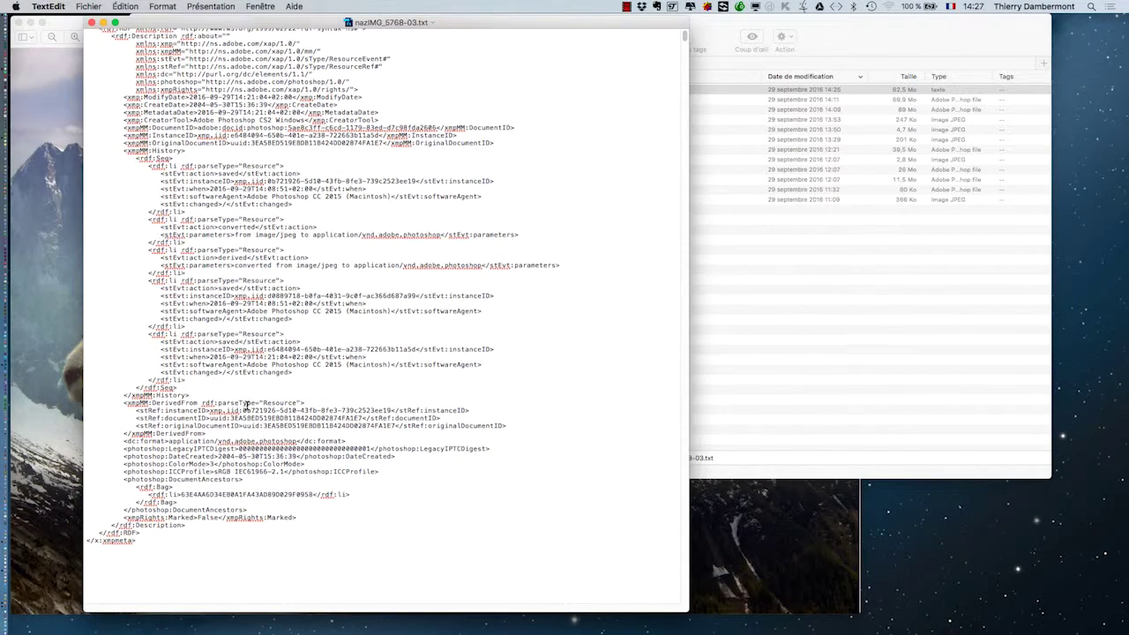
{"action": "scroll", "coordinate": [246, 405], "scroll_direction": "down", "scroll_amount": 1}
{"action": "scroll", "coordinate": [246, 404], "scroll_direction": "down", "scroll_amount": 2}
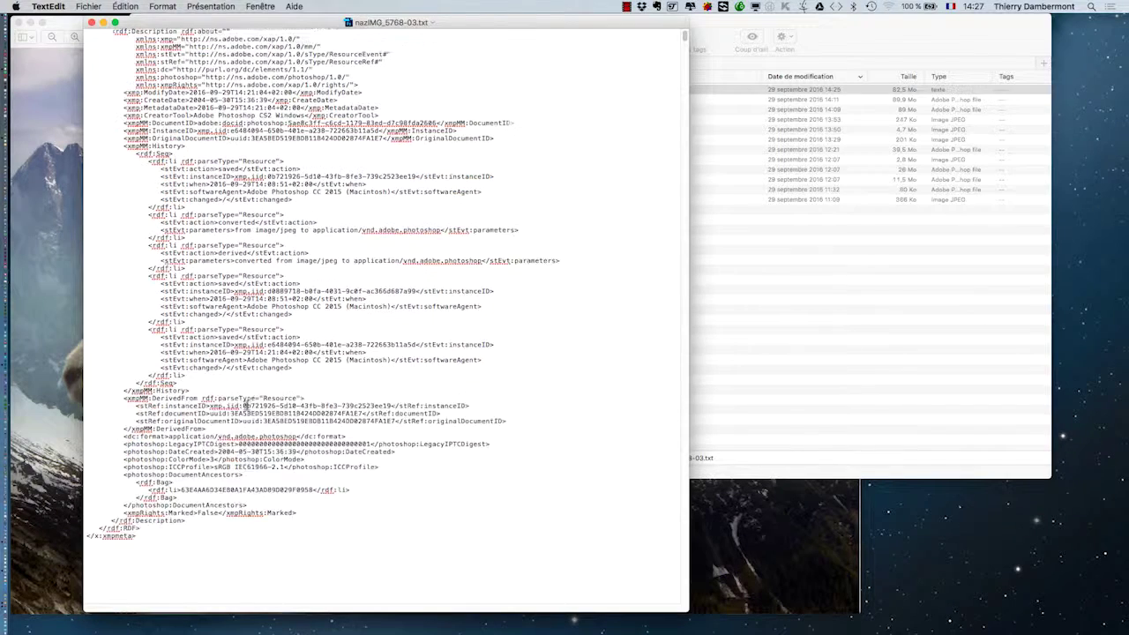
{"action": "scroll", "coordinate": [246, 404], "scroll_direction": "up", "scroll_amount": 3}
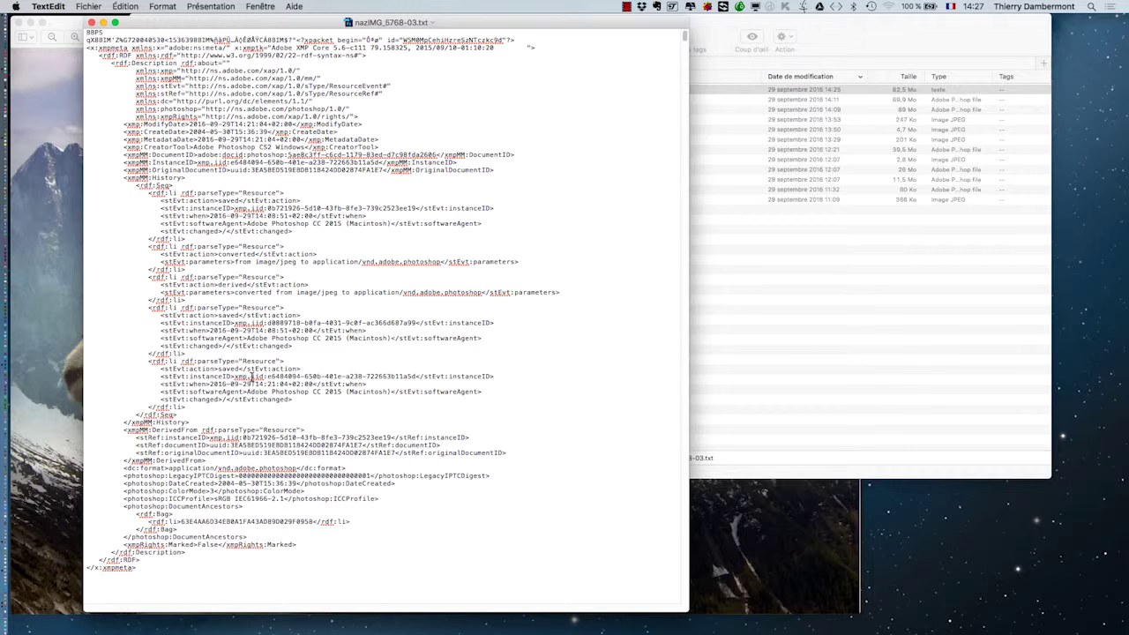
{"action": "key", "text": "super+Tab"}
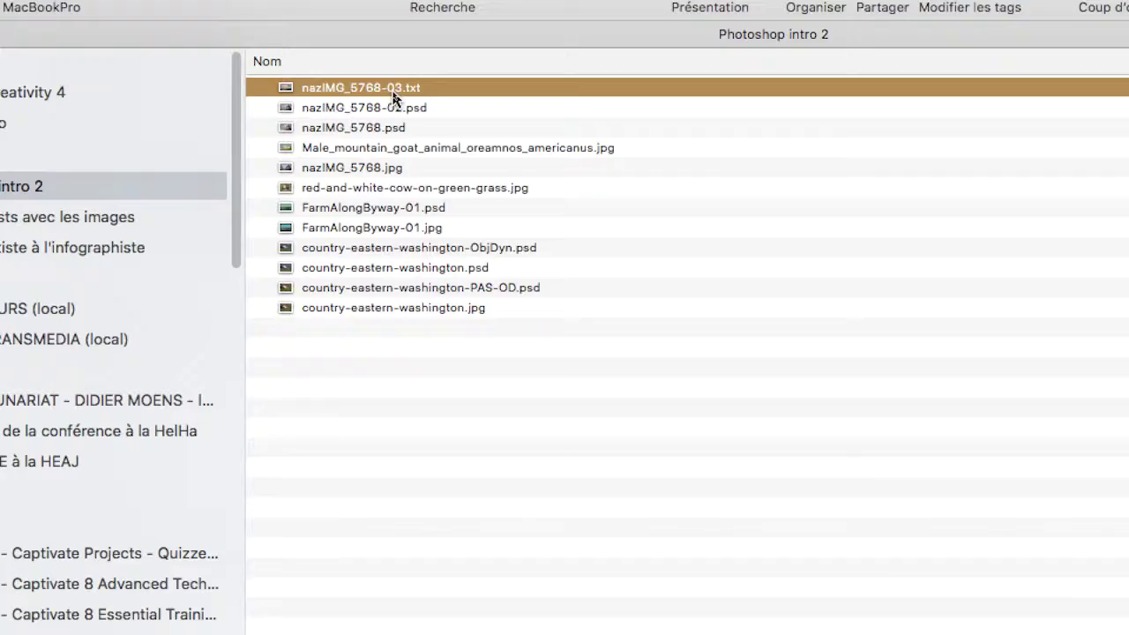
Check the Ouvrir avec options for nazIMG_5768-03.txt, then dismiss the context menu
{"action": "right_click", "coordinate": [396, 92]}
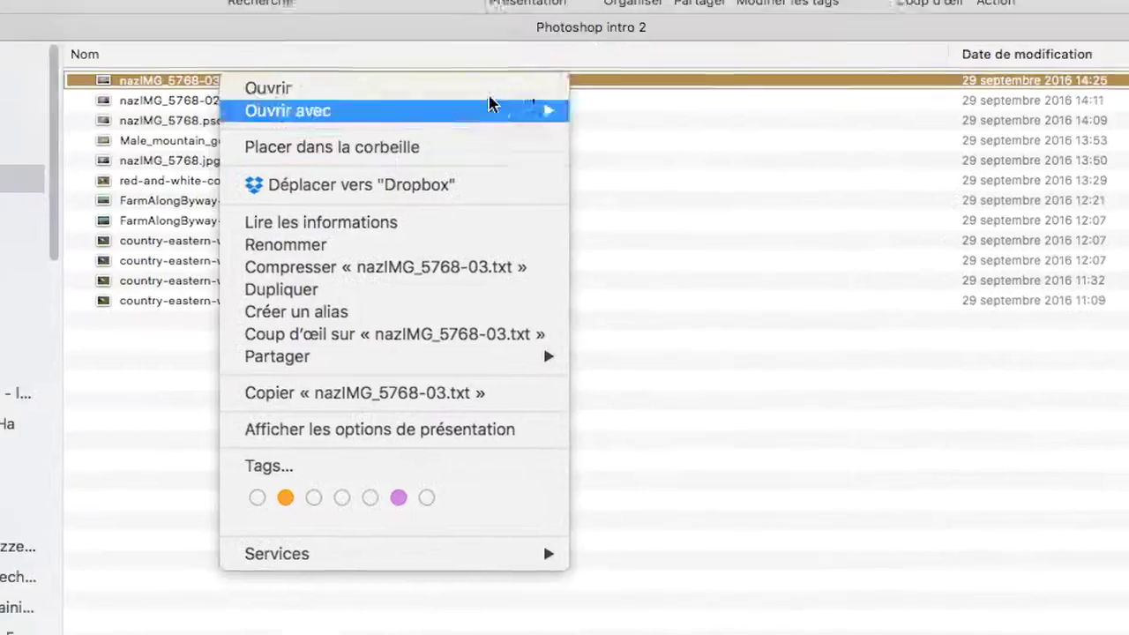
{"action": "left_click", "coordinate": [476, 77]}
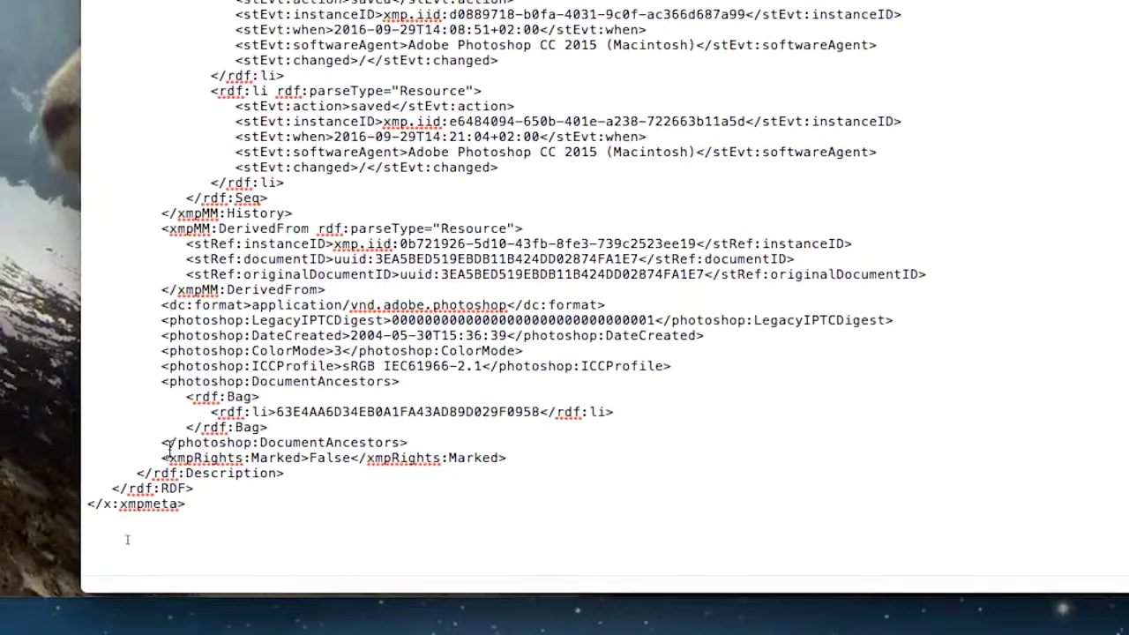
{"action": "left_click_drag", "start_coordinate": [100, 438], "coordinate": [156, 439]}
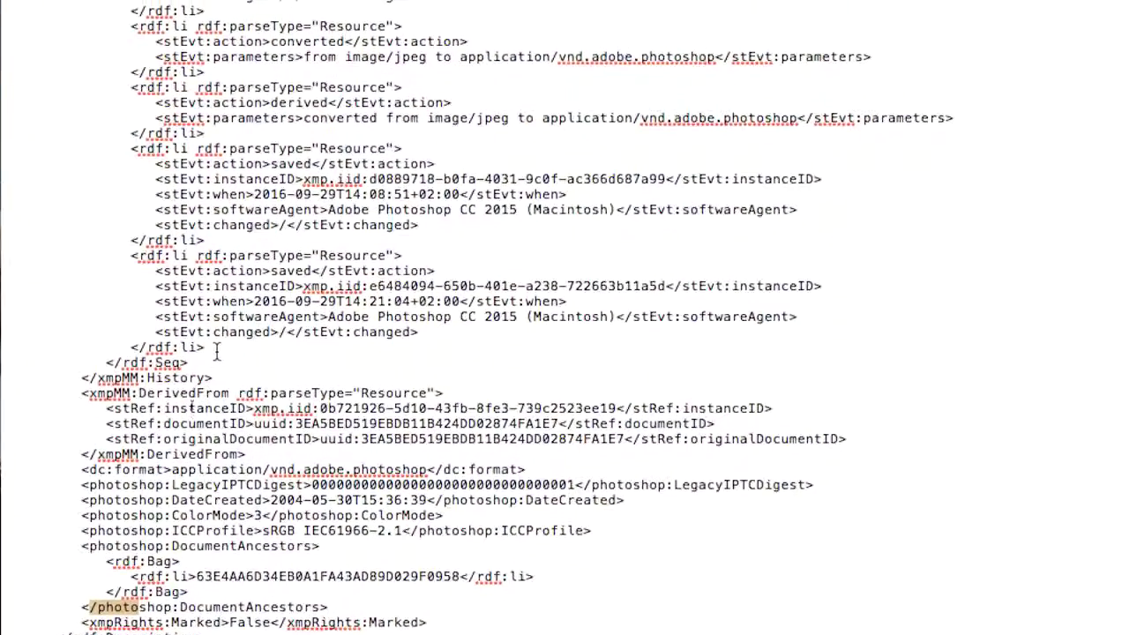
{"action": "scroll", "coordinate": [218, 302], "scroll_direction": "up", "scroll_amount": 1}
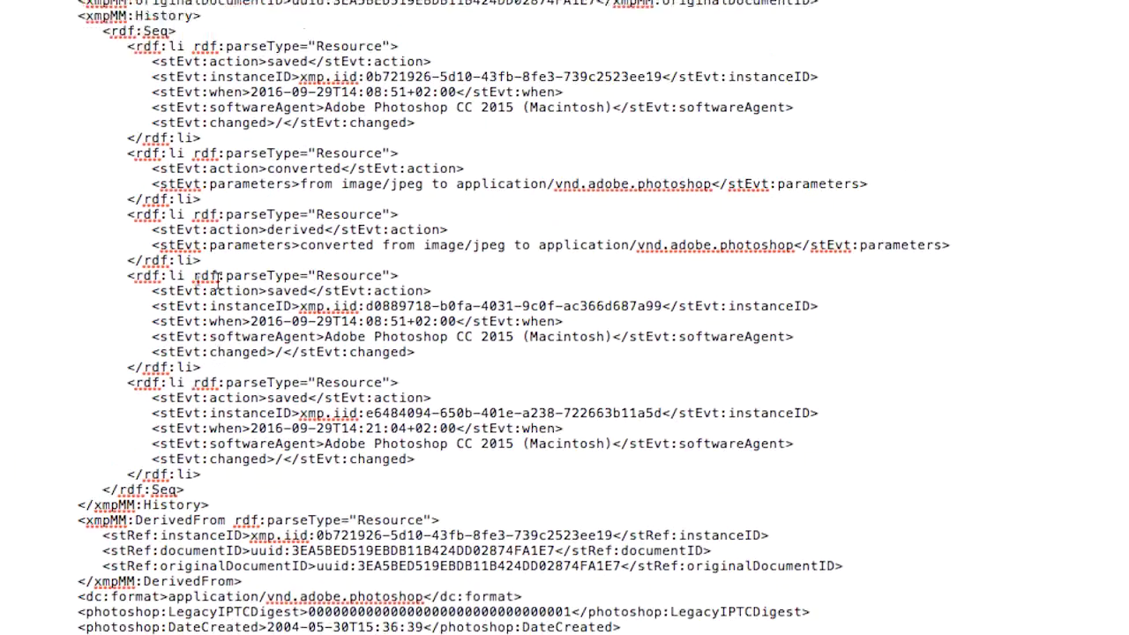
{"action": "scroll", "coordinate": [220, 220], "scroll_direction": "up", "scroll_amount": 4}
{"action": "scroll", "coordinate": [225, 167], "scroll_direction": "up", "scroll_amount": 1}
{"action": "scroll", "coordinate": [225, 155], "scroll_direction": "up", "scroll_amount": 1}
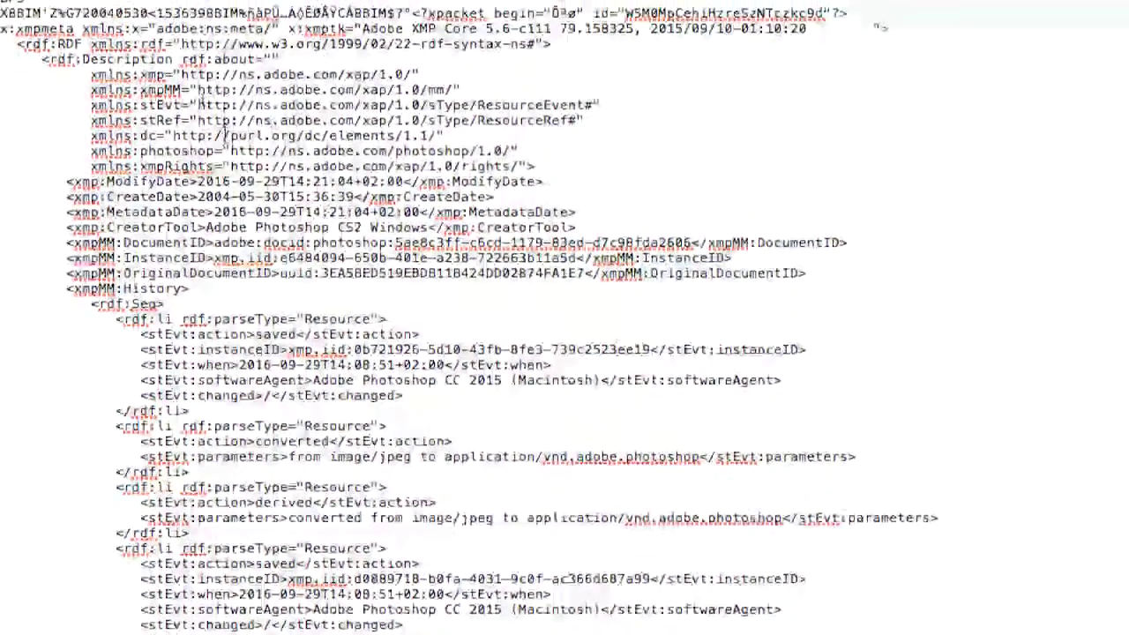
{"action": "scroll", "coordinate": [223, 142], "scroll_direction": "up", "scroll_amount": 1}
{"action": "scroll", "coordinate": [222, 132], "scroll_direction": "down", "scroll_amount": 1}
{"action": "scroll", "coordinate": [221, 122], "scroll_direction": "up", "scroll_amount": 1}
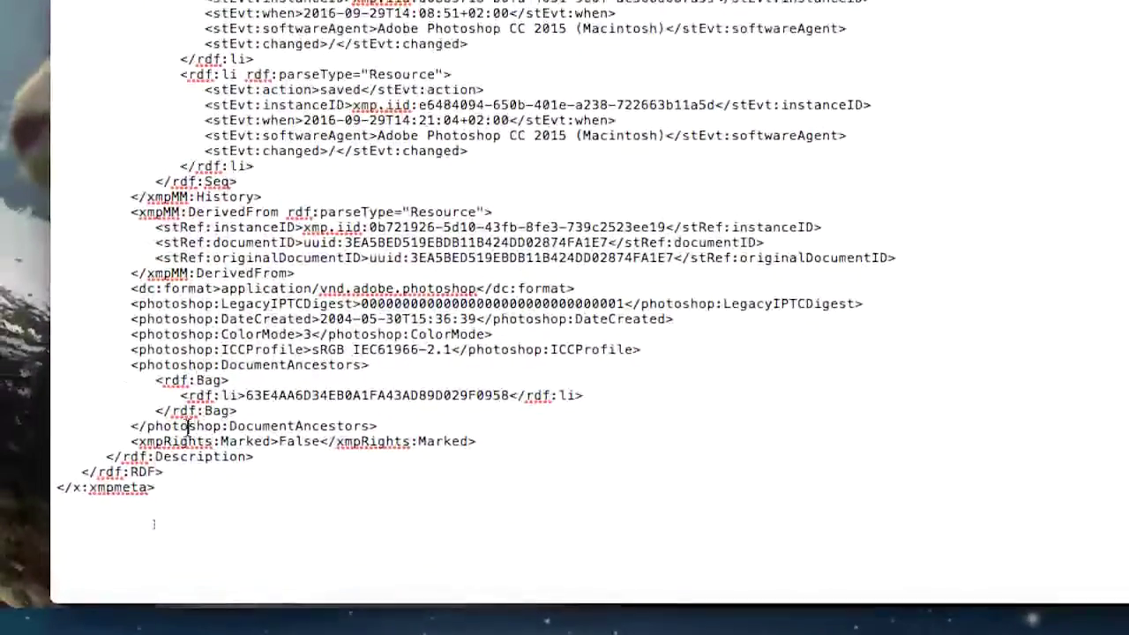
{"action": "left_click_drag", "start_coordinate": [124, 429], "coordinate": [227, 430]}
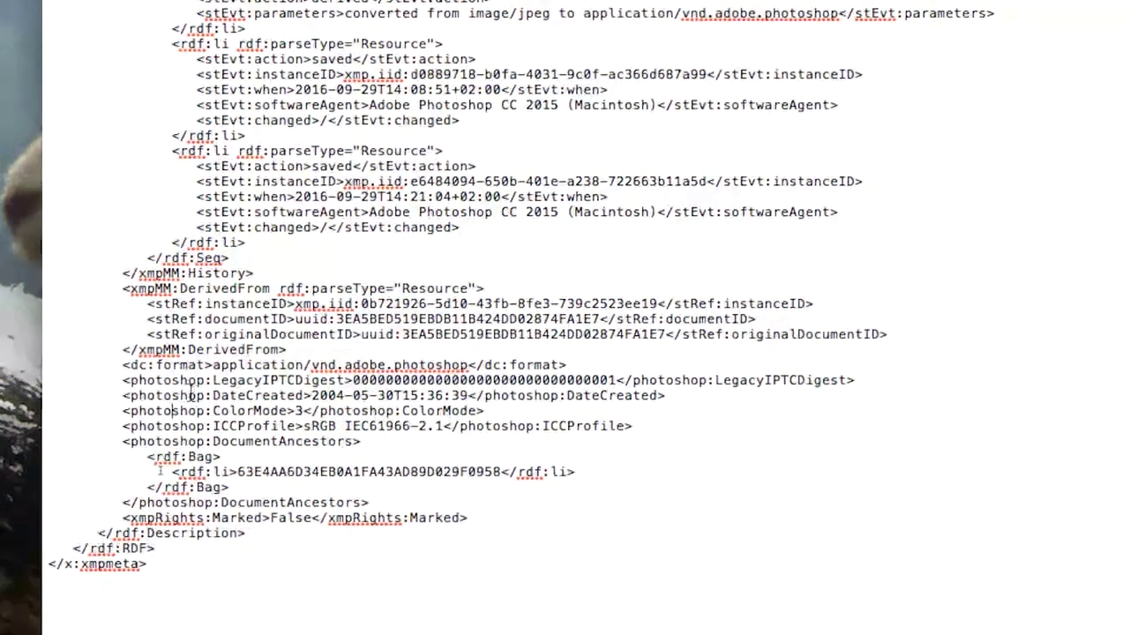
{"action": "double_click", "coordinate": [231, 401]}
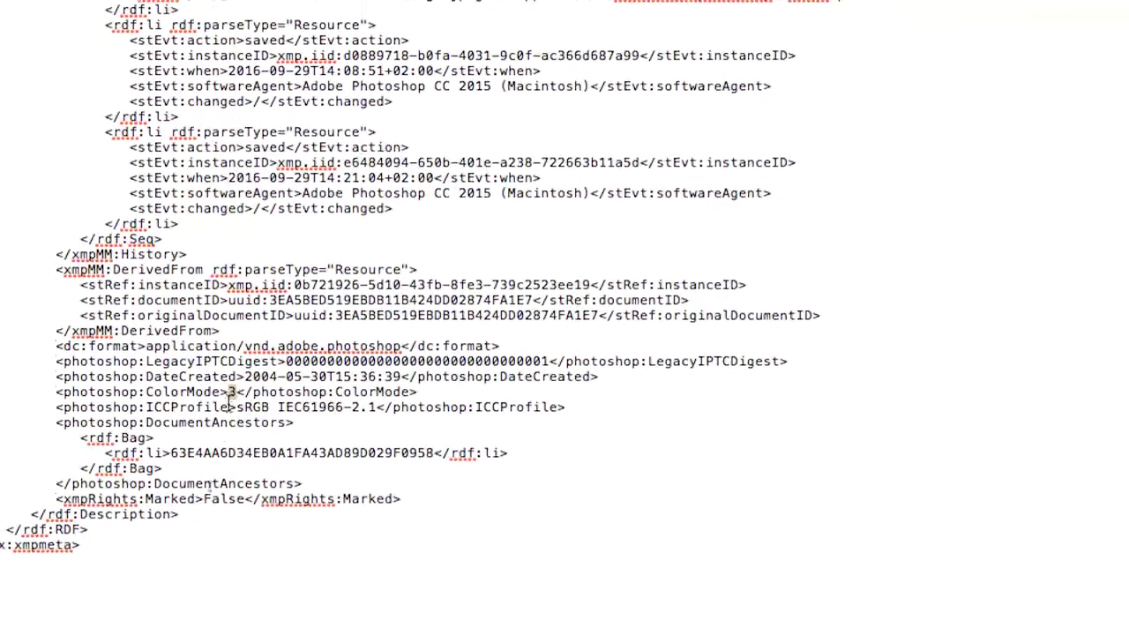
{"action": "left_click_drag", "start_coordinate": [236, 388], "coordinate": [294, 388]}
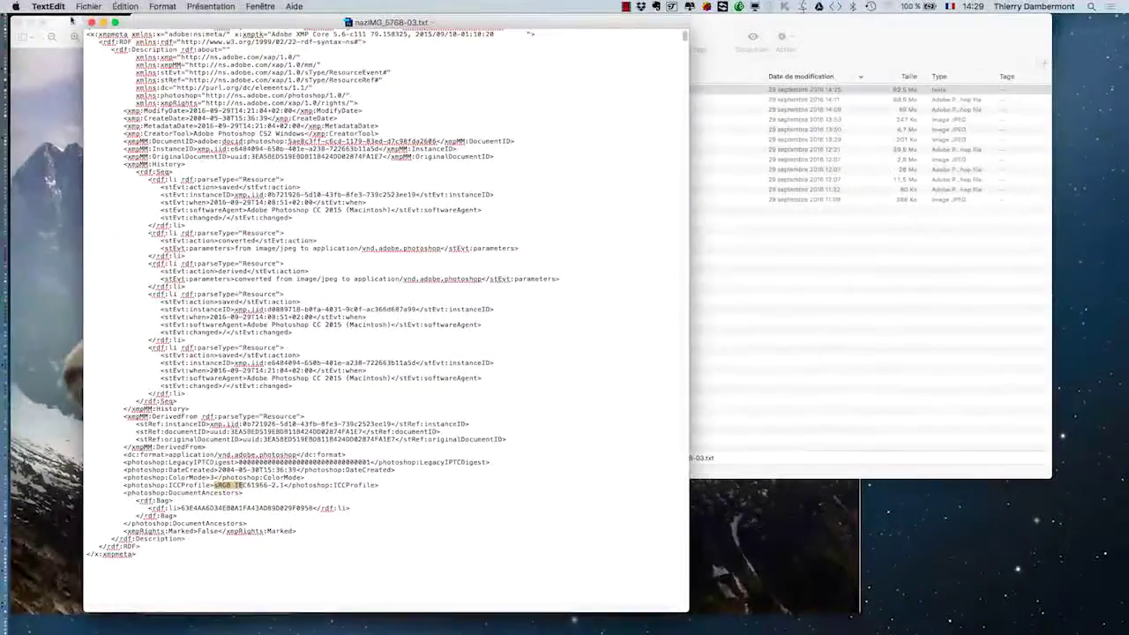
Close the TextEdit metadata window and replace the txt extension with psd, giving nazIMG_5768-03.psd
{"action": "left_click", "coordinate": [91, 22]}
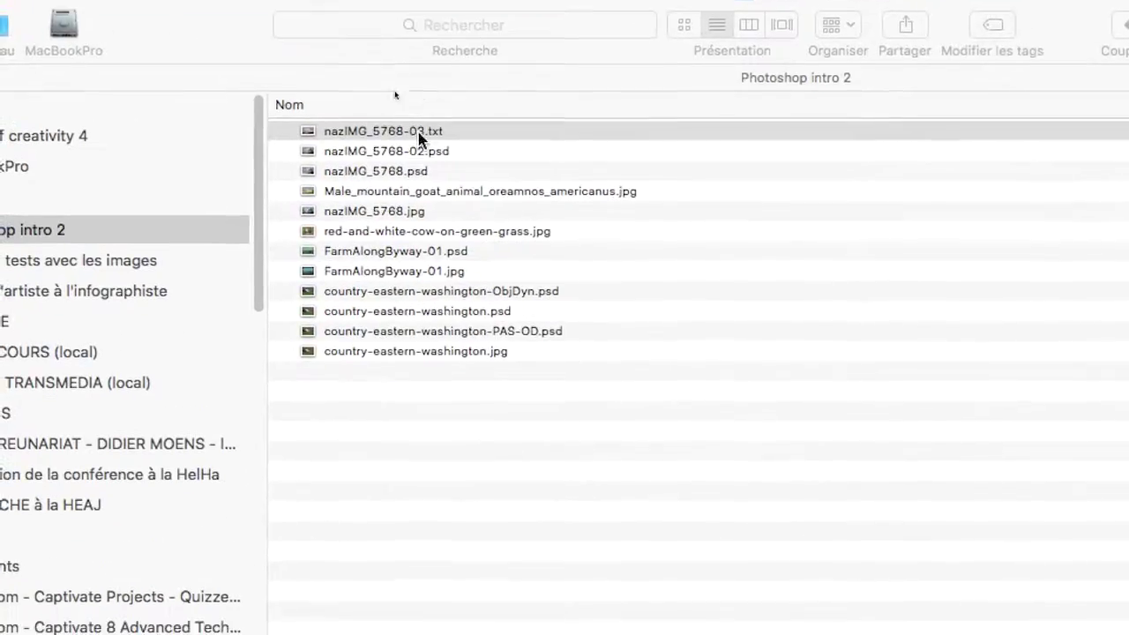
{"action": "left_click", "coordinate": [420, 134]}
{"action": "left_click", "coordinate": [421, 132]}
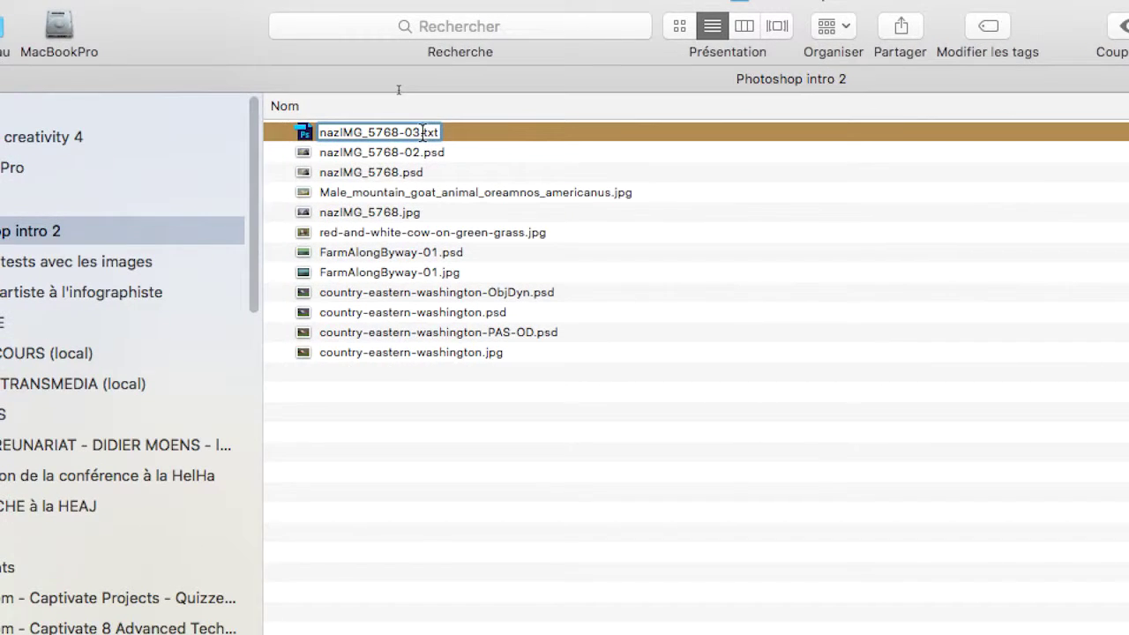
{"action": "double_click", "coordinate": [428, 133]}
{"action": "type", "text": "psd"}
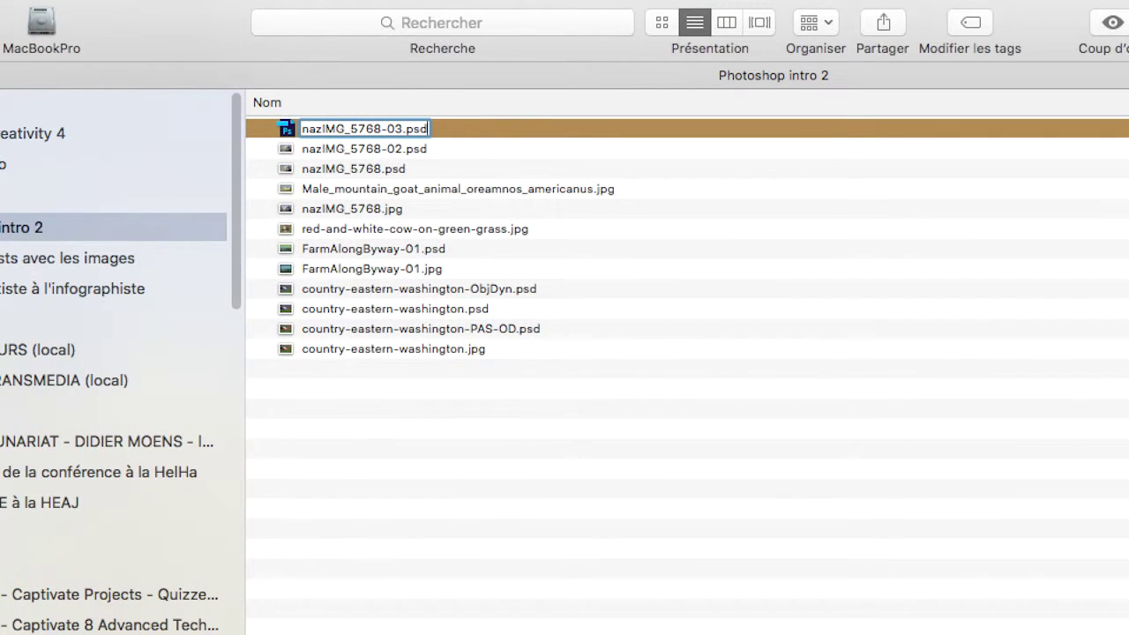
{"action": "key", "text": "Return"}
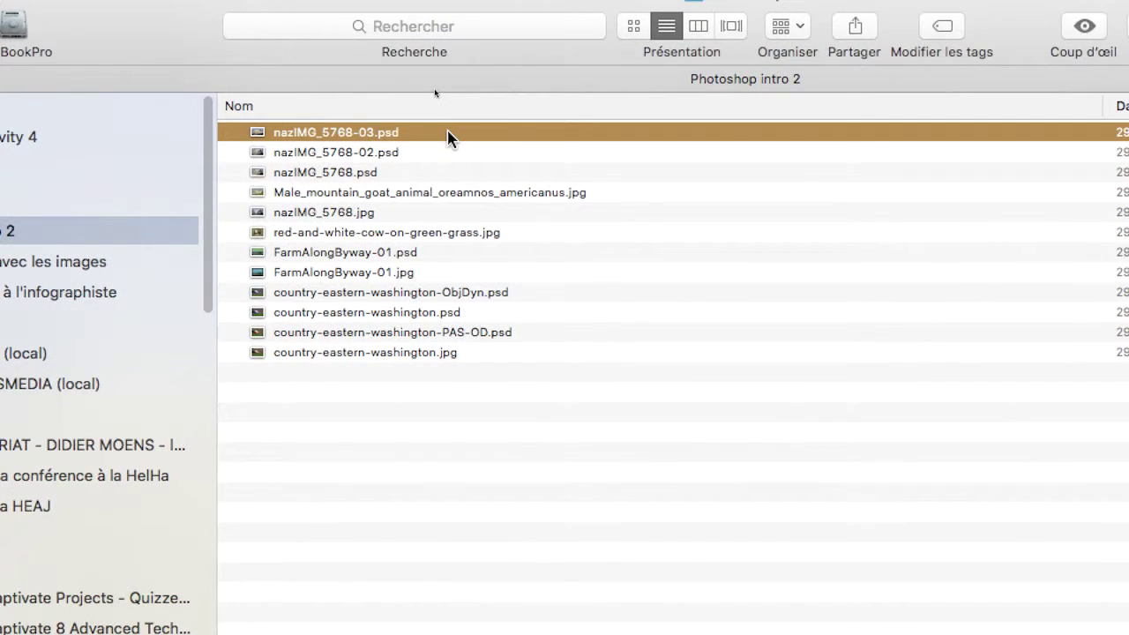